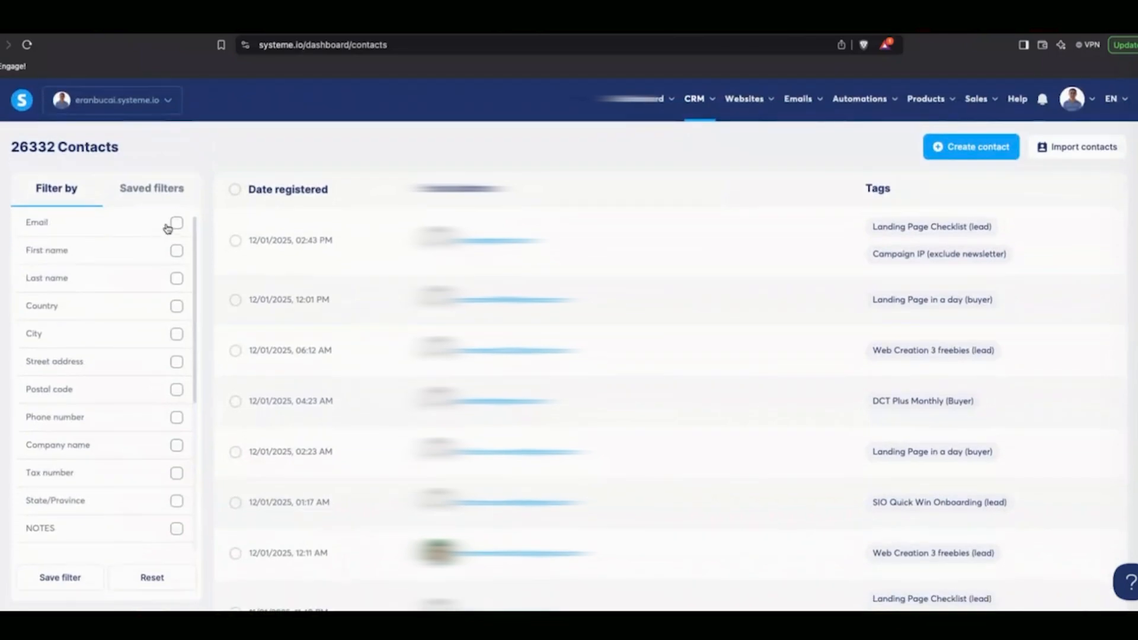
Step: Filter the contacts by an email field that contains the contact's email address
left_click(177, 222)
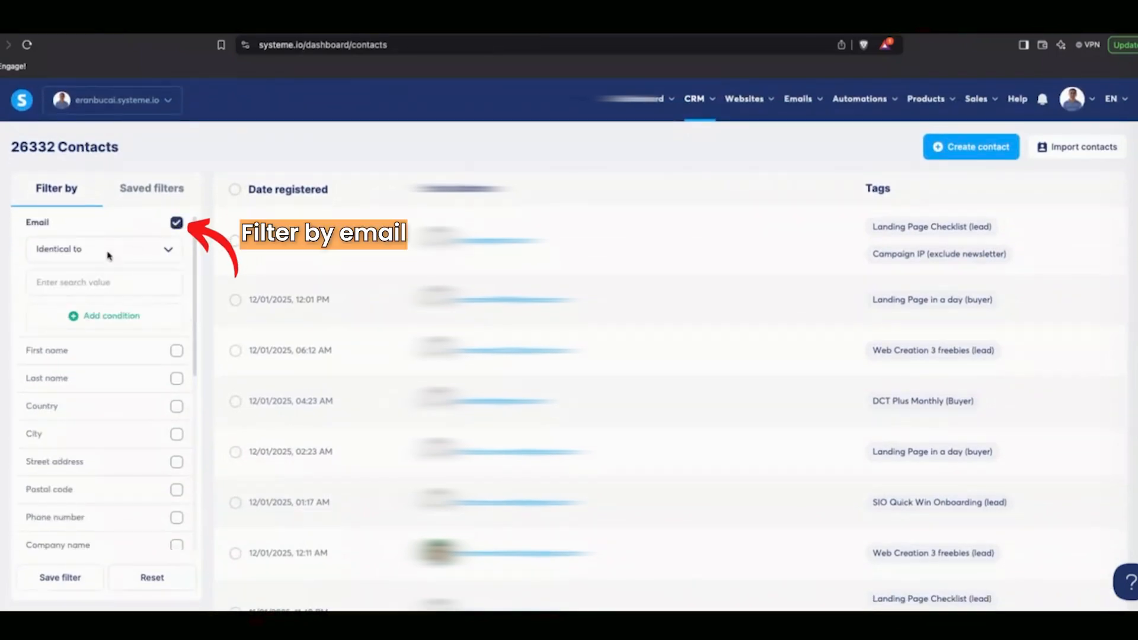
left_click(80, 251)
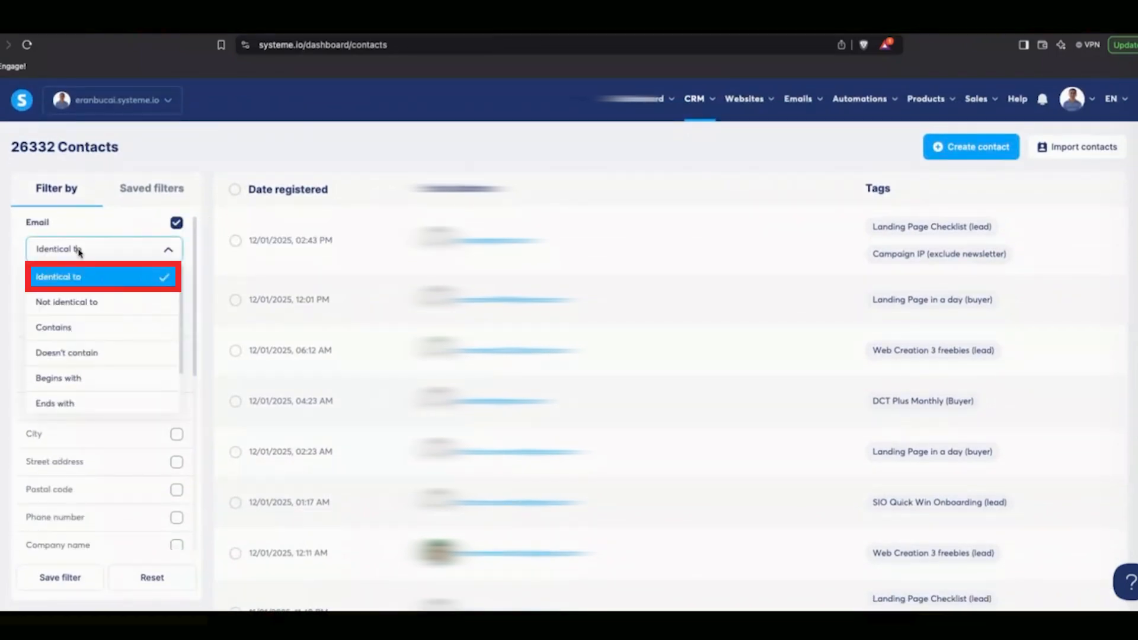
left_click(75, 328)
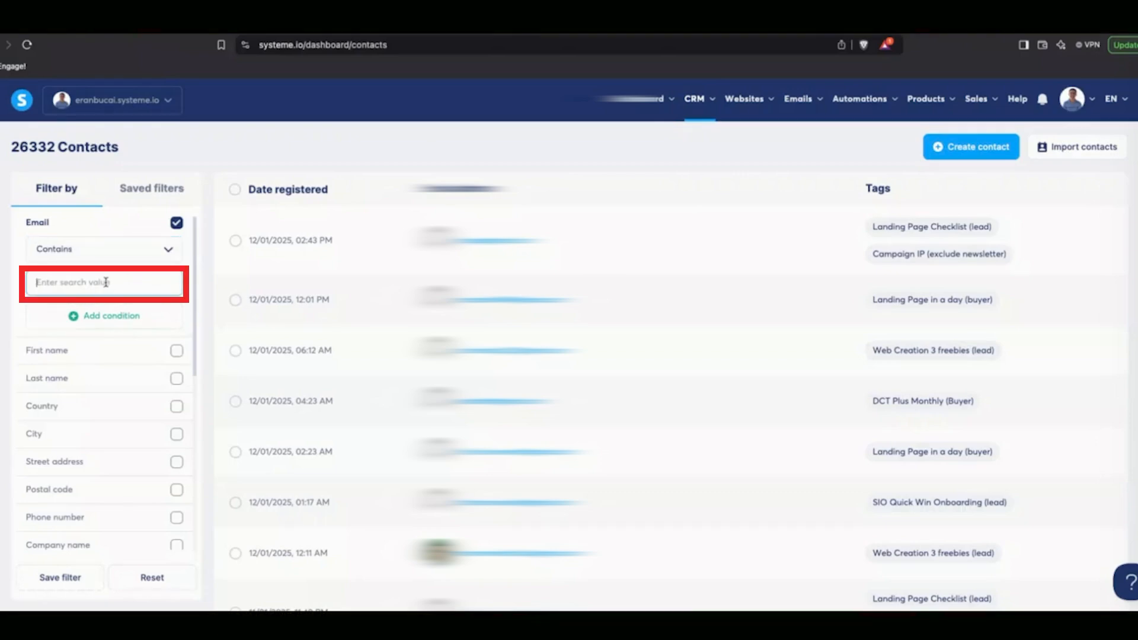
key("ctrl+v")
key("ctrl+a")
key("BackSpace")
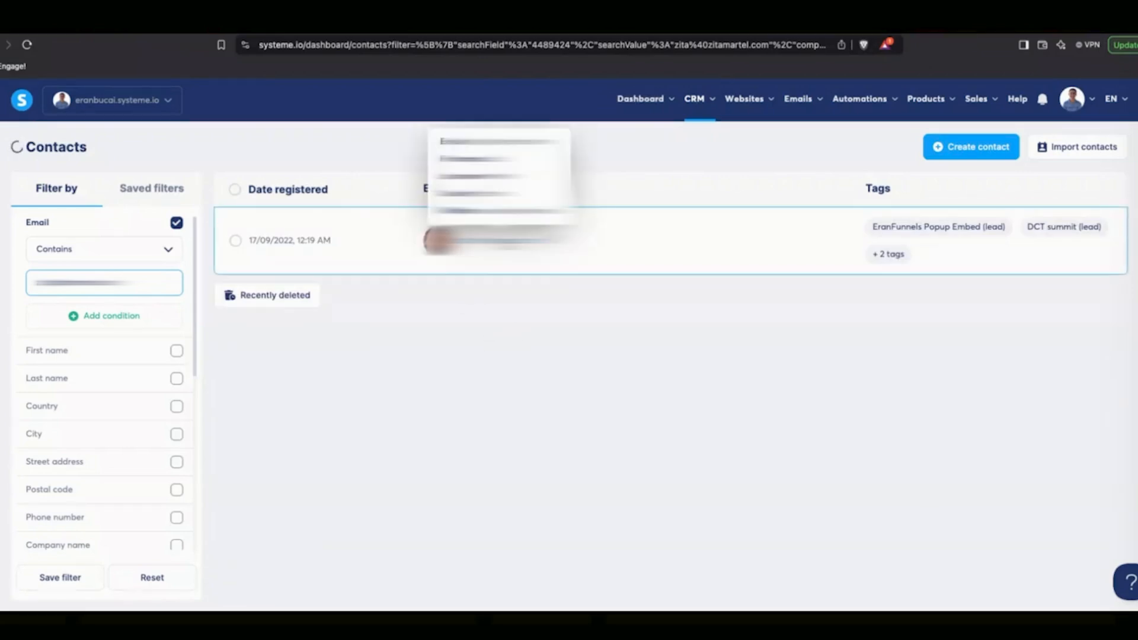
Step: Open the filtered contact's record, add the tag ASC Founder (Buyer) and save the contact
left_click(504, 243)
scroll(568, 259, "down", 5)
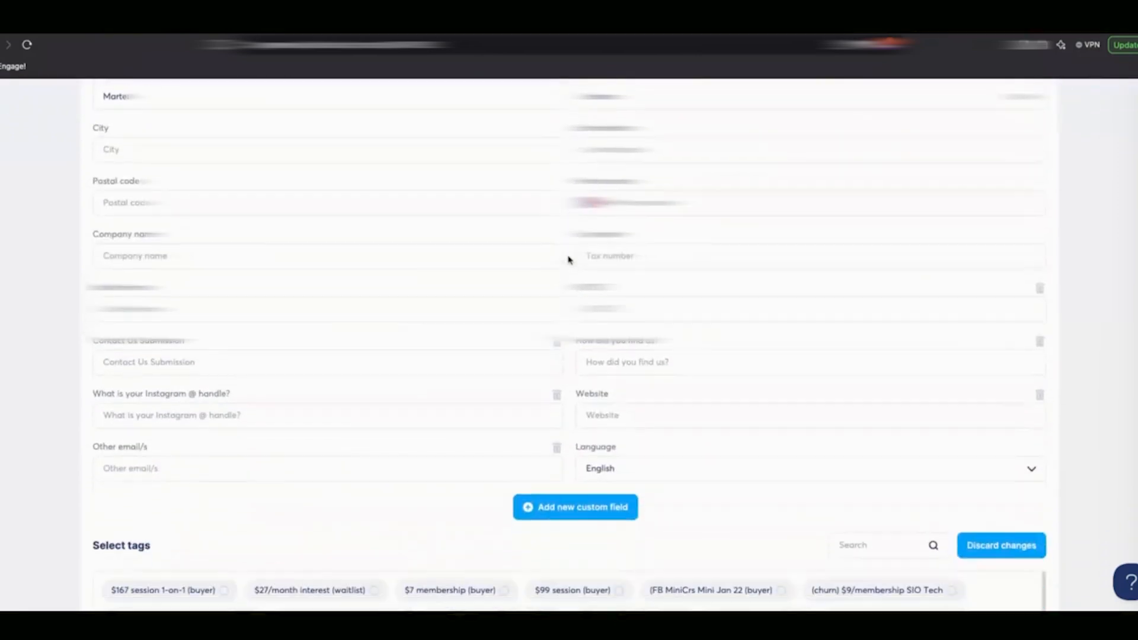
scroll(568, 260, "down", 4)
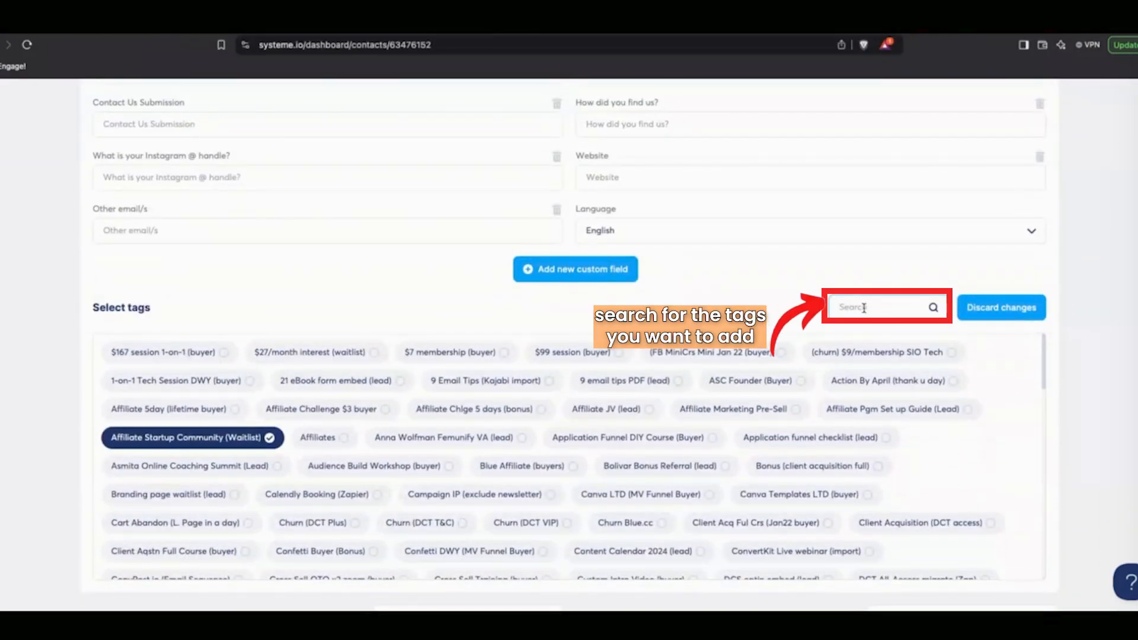
left_click(864, 308)
type("asc")
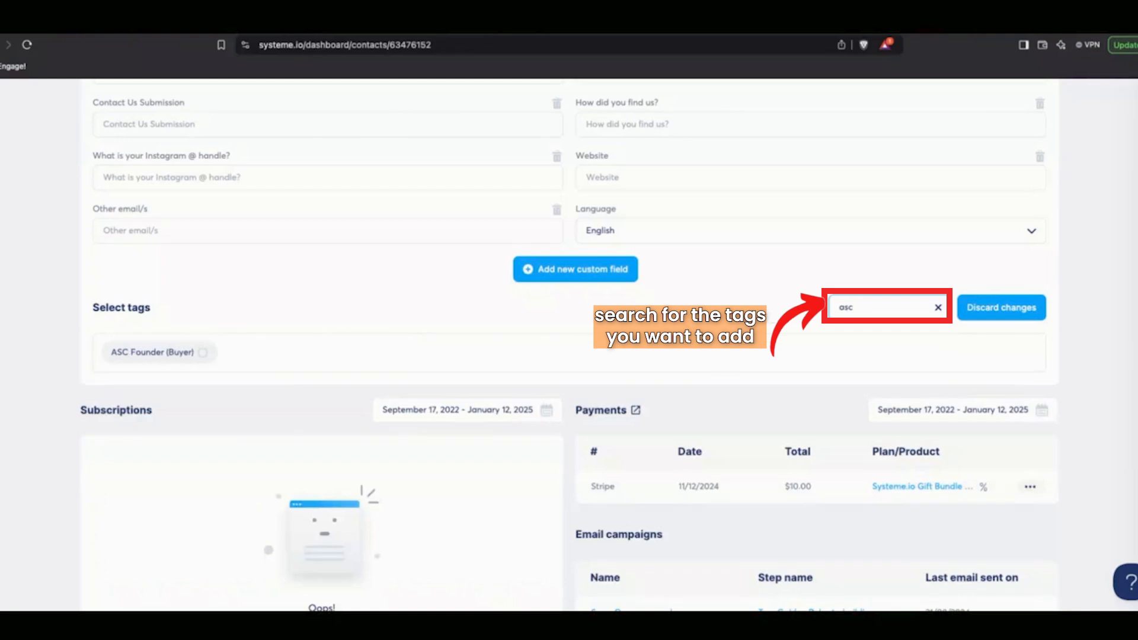
left_click(203, 353)
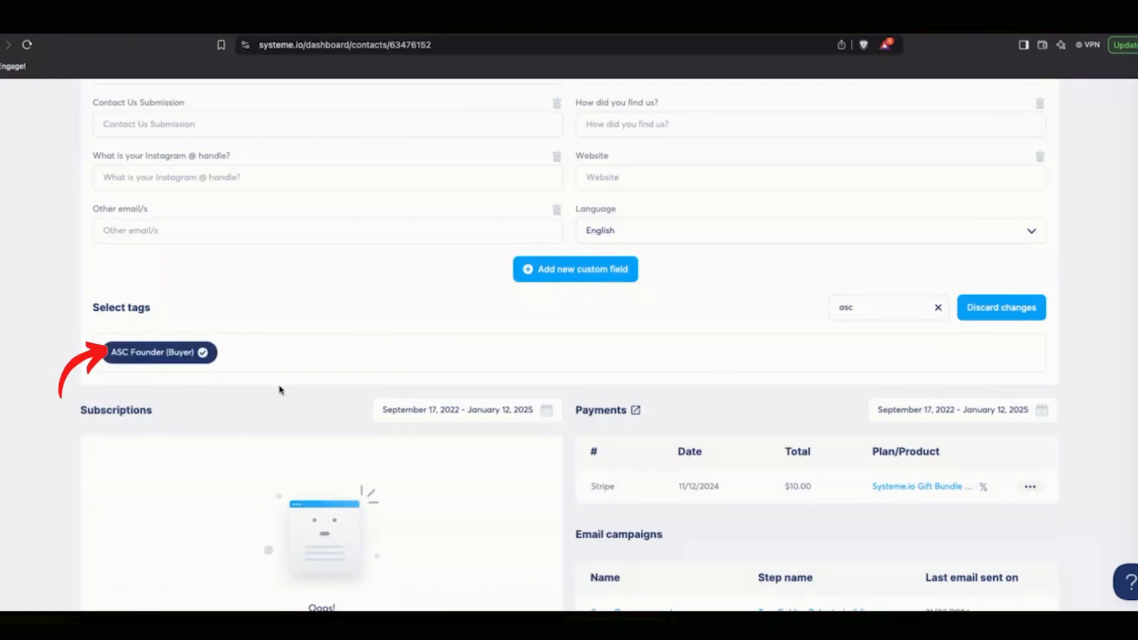
scroll(282, 391, "up", 8)
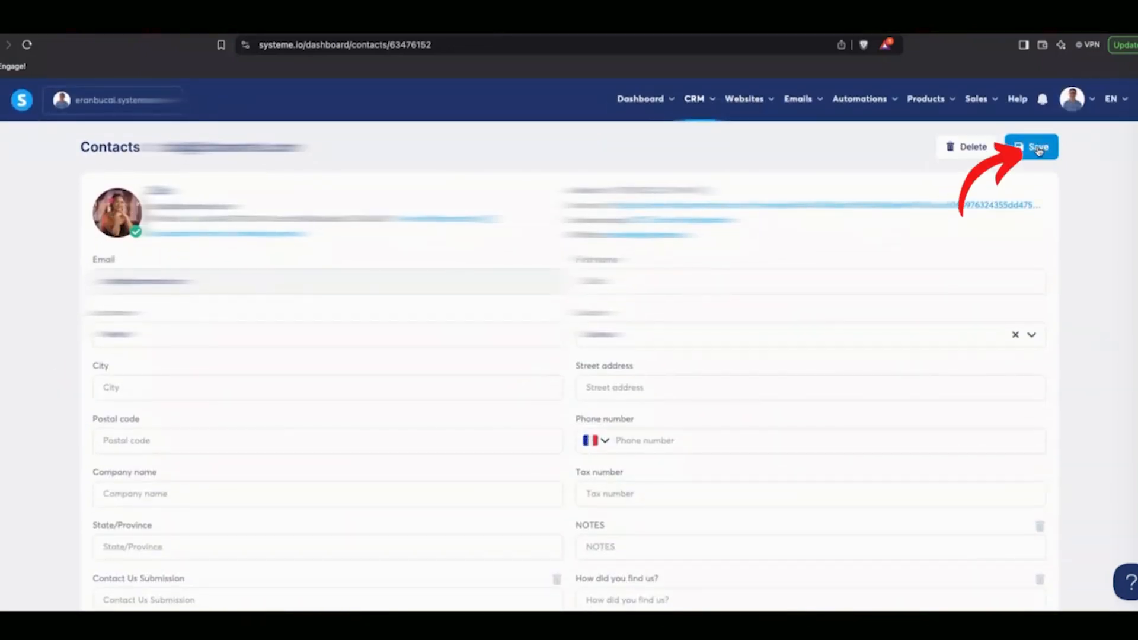
left_click(1039, 151)
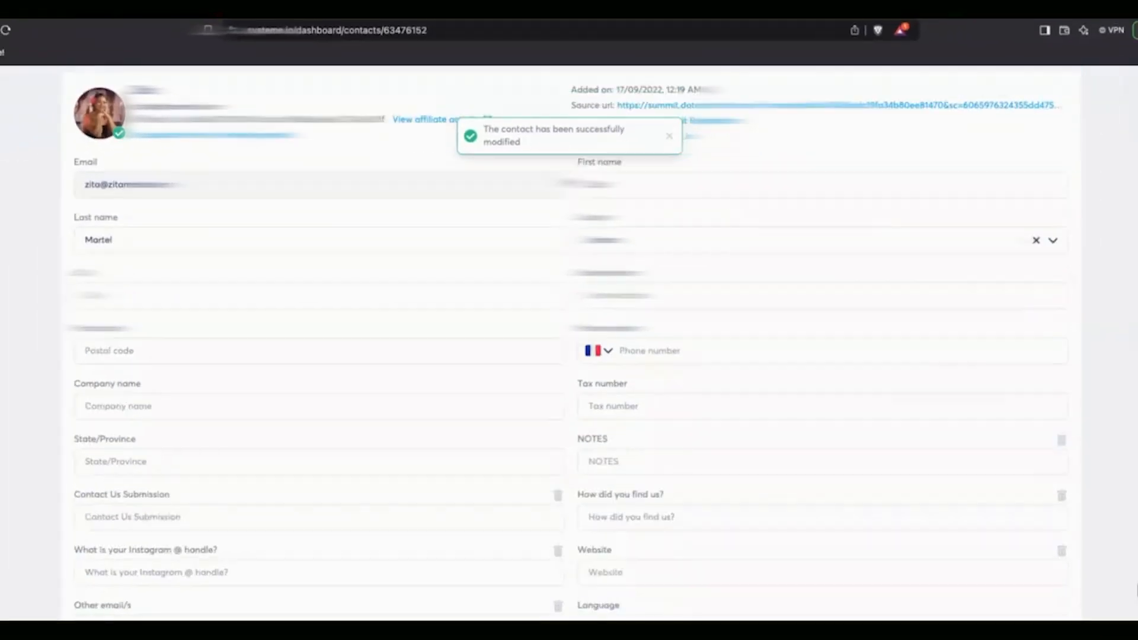
Step: Check the assigned tag, the courses and the workflows in the saved contact's record
scroll(165, 553, "down", 5)
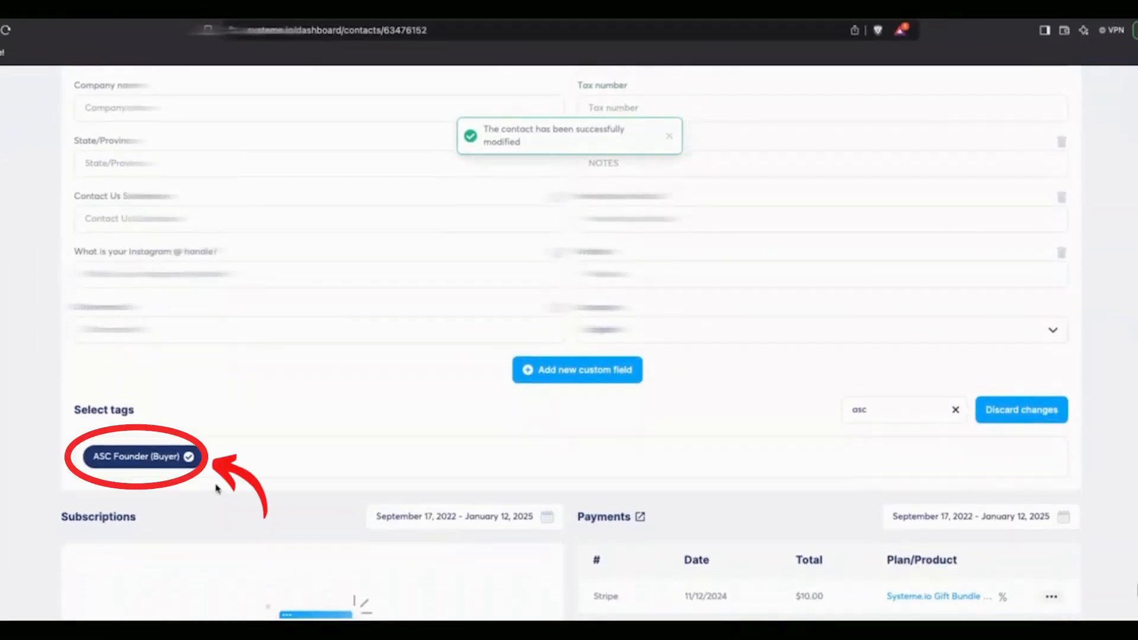
scroll(213, 477, "down", 10)
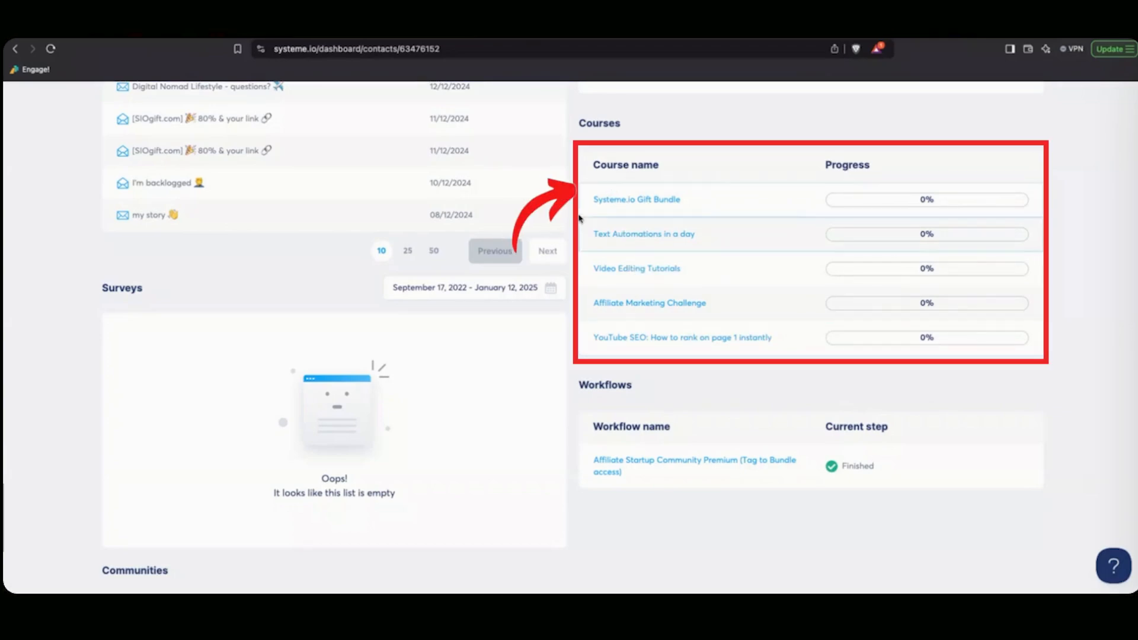
scroll(570, 222, "up", 6)
scroll(571, 222, "up", 10)
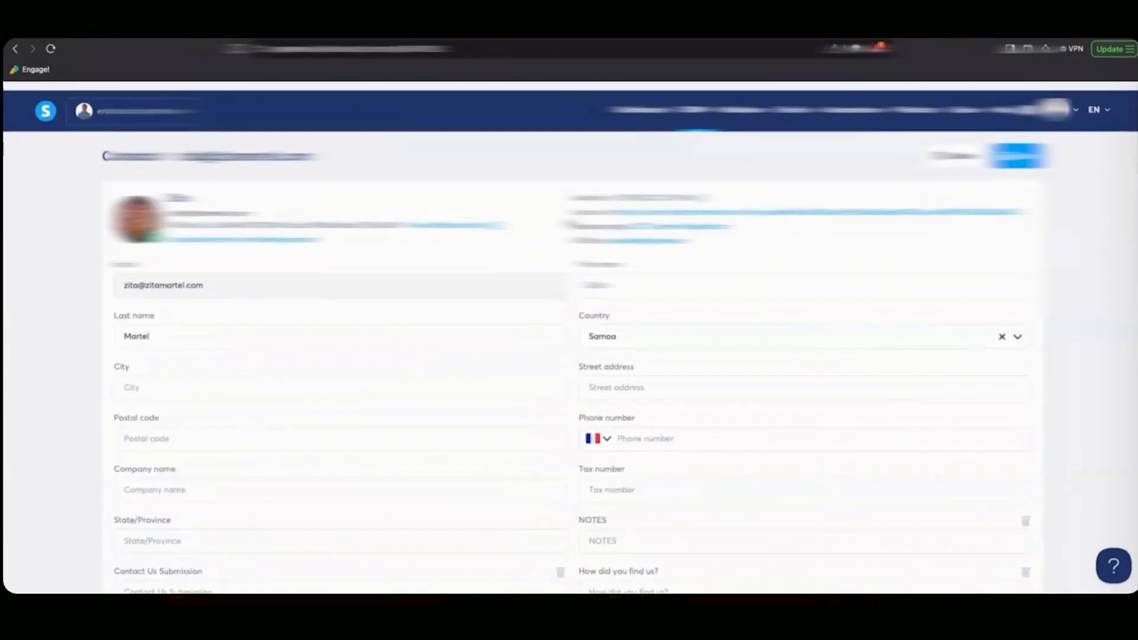
Step: Remove the email filter and reopen the full contacts list
mouse_move(854, 102)
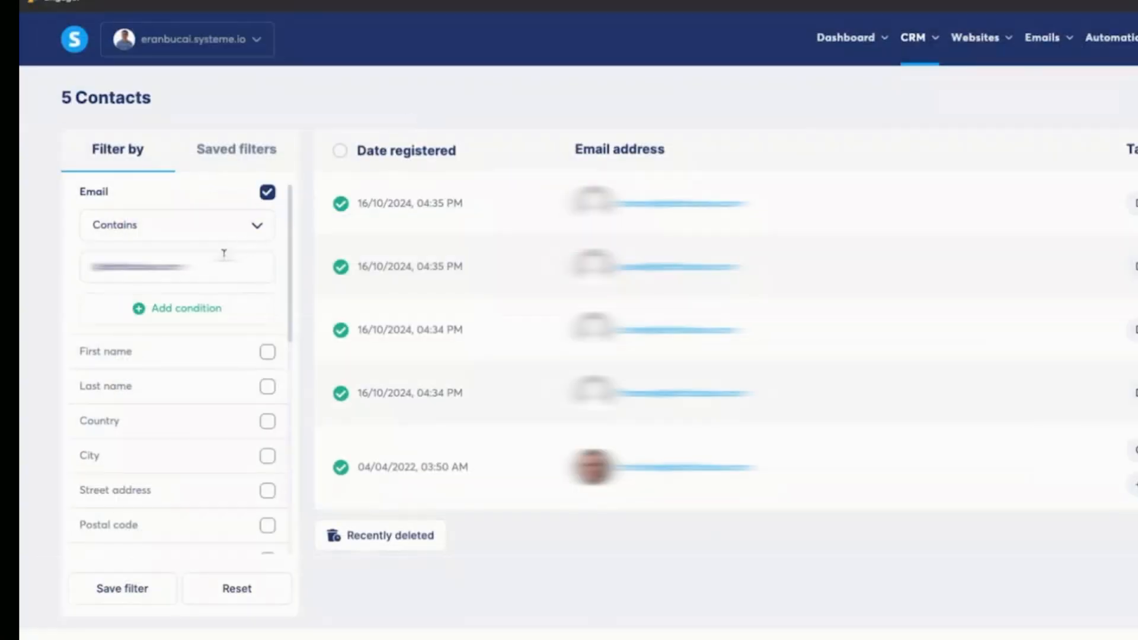
left_click(211, 266)
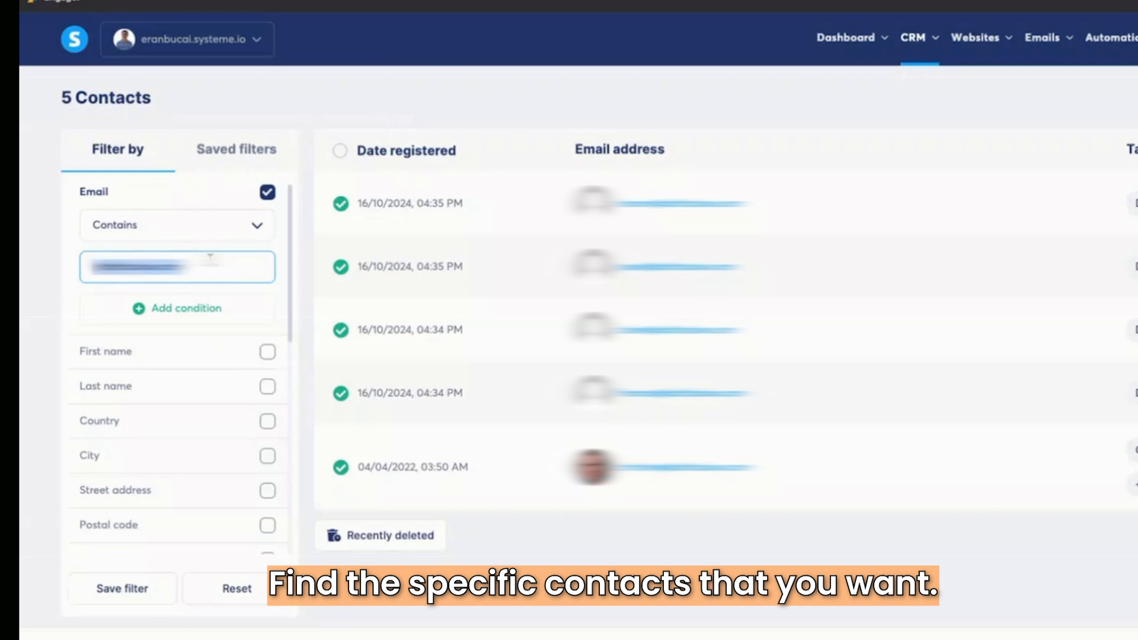
left_click(268, 193)
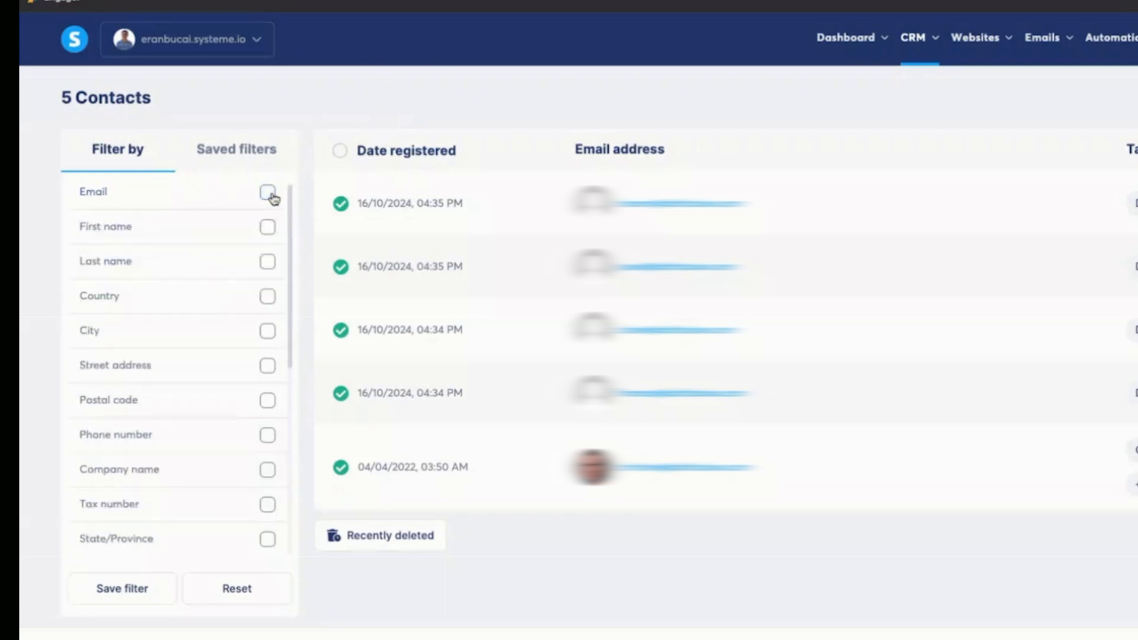
mouse_move(763, 41)
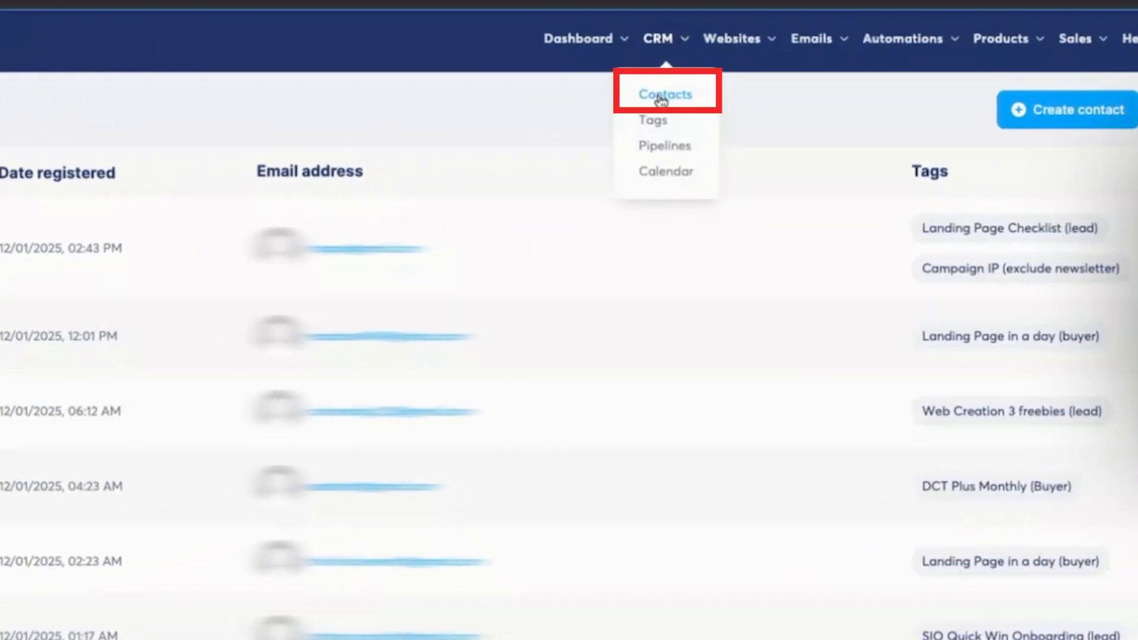
left_click(662, 100)
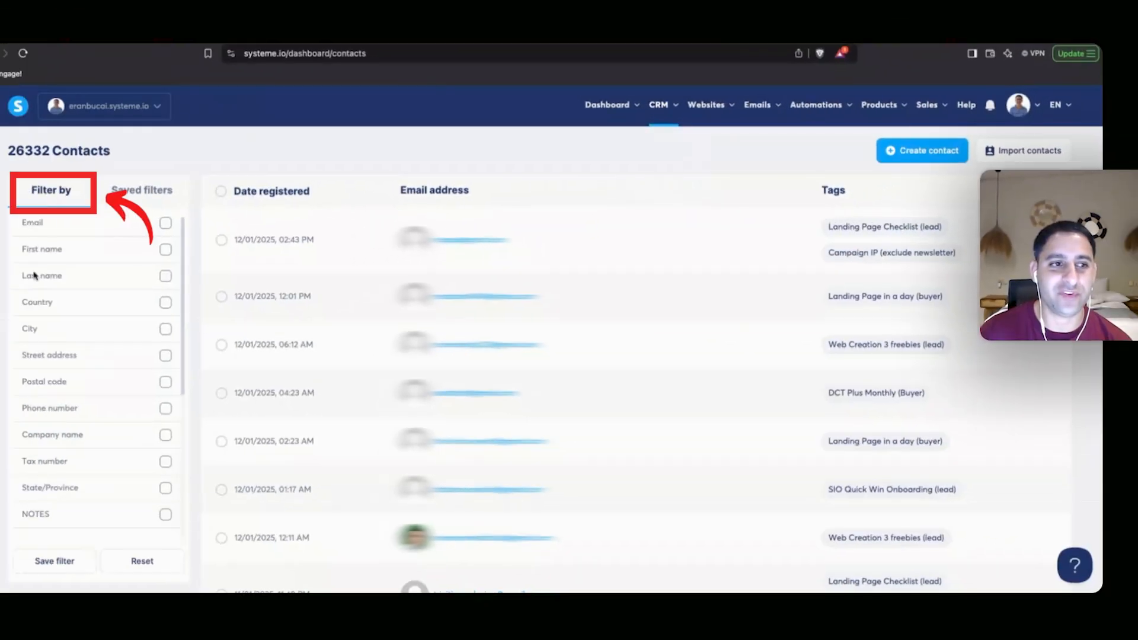
Step: Try filtering the contacts by the tag $99 session (buyer), and remove the tag filter
scroll(83, 312, "down", 5)
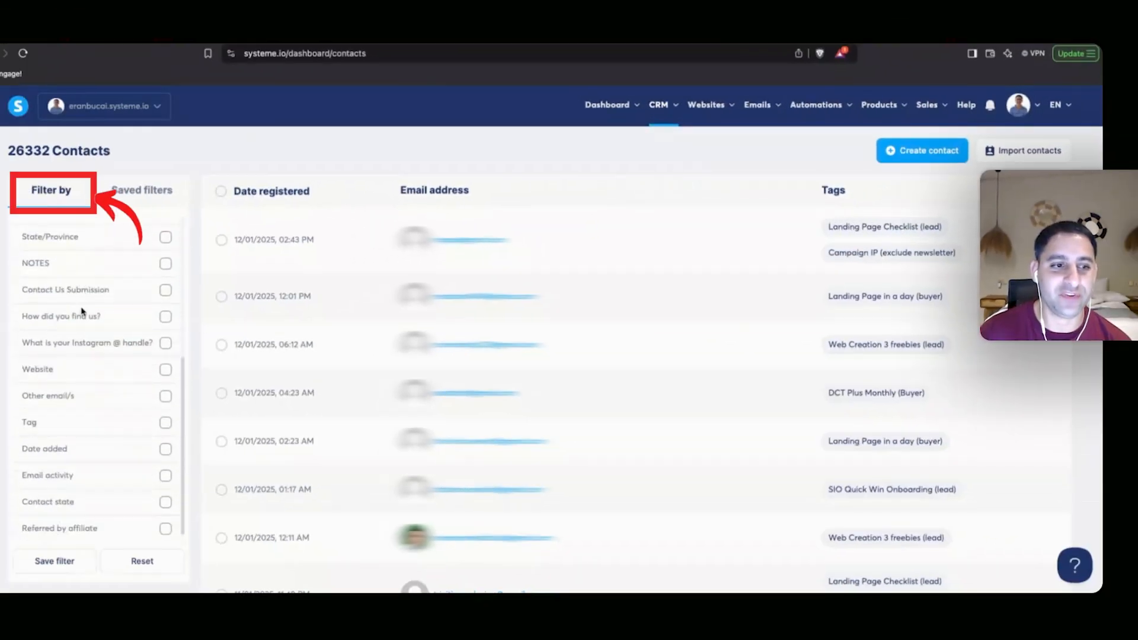
left_click(166, 423)
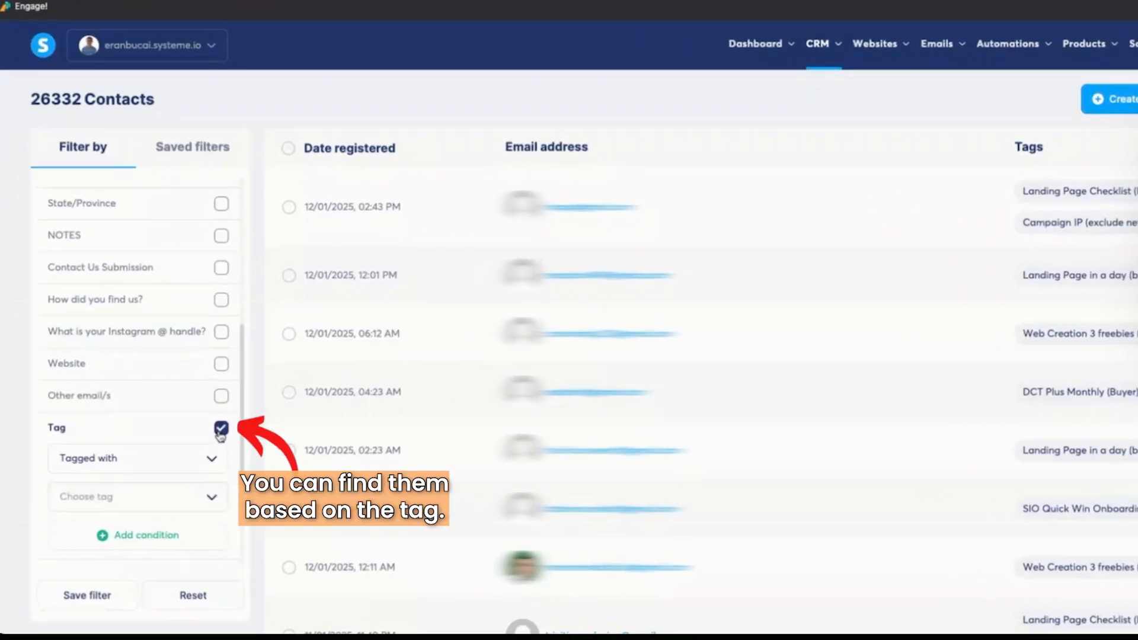
left_click(212, 498)
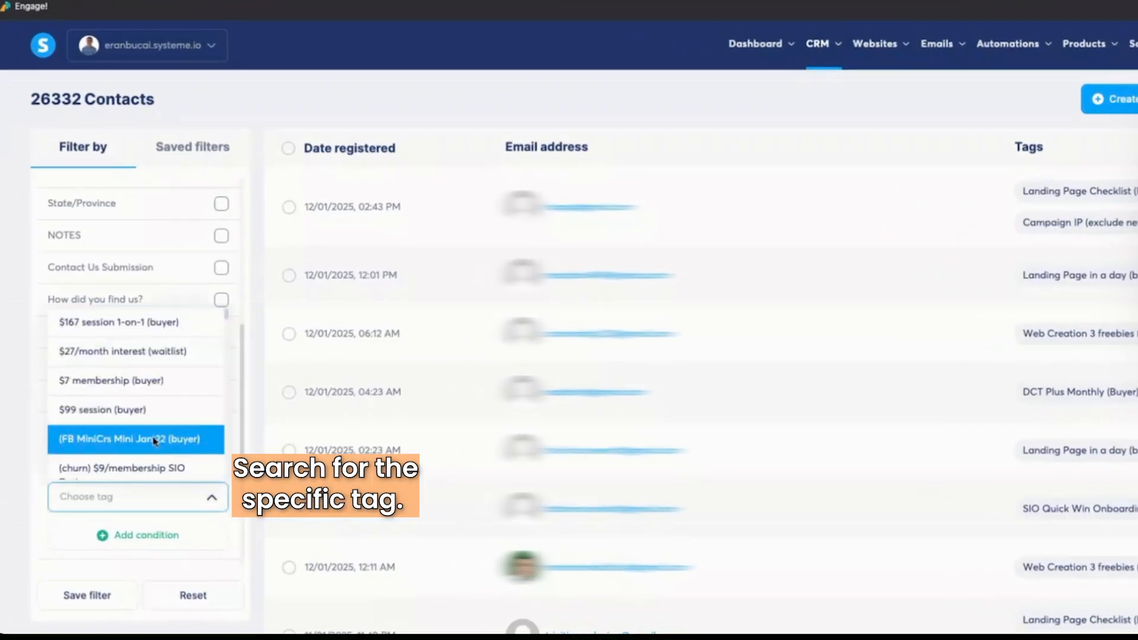
left_click(139, 409)
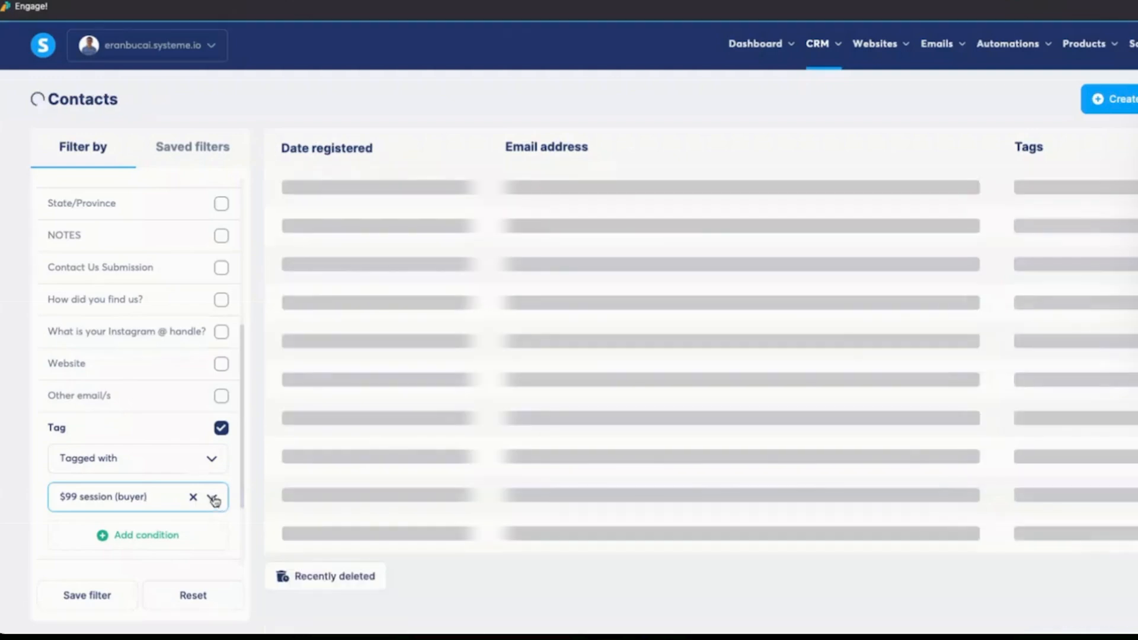
left_click(221, 428)
Step: Filter the contacts by emails that contain the client's email domain, and select all matching contacts for bulk actions
scroll(218, 435, "up", 5)
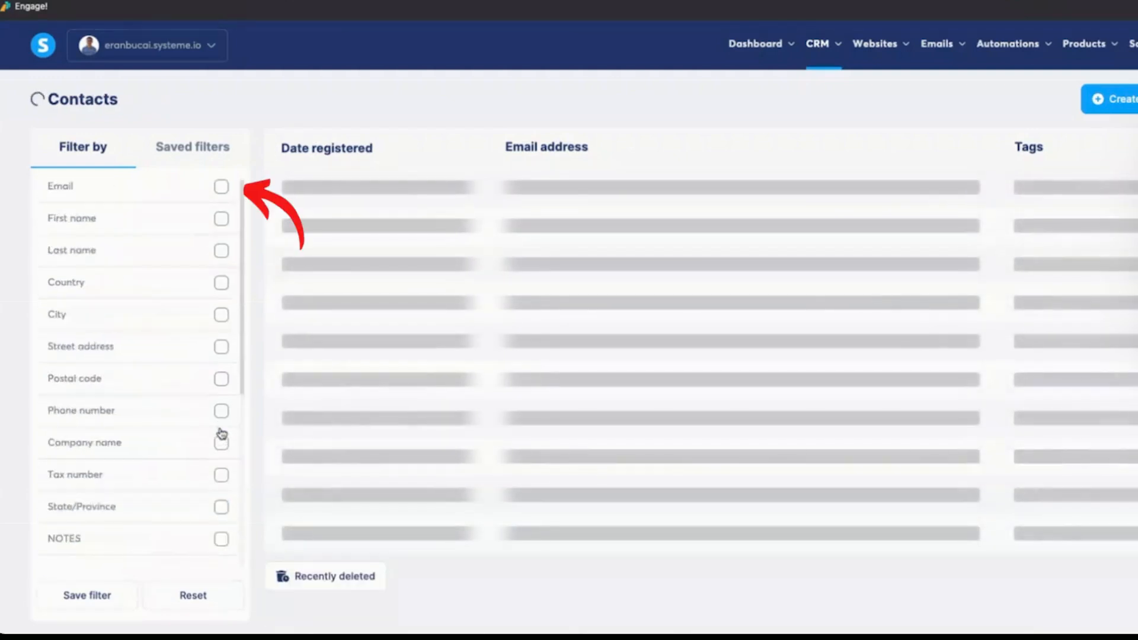
left_click(221, 187)
left_click(123, 248)
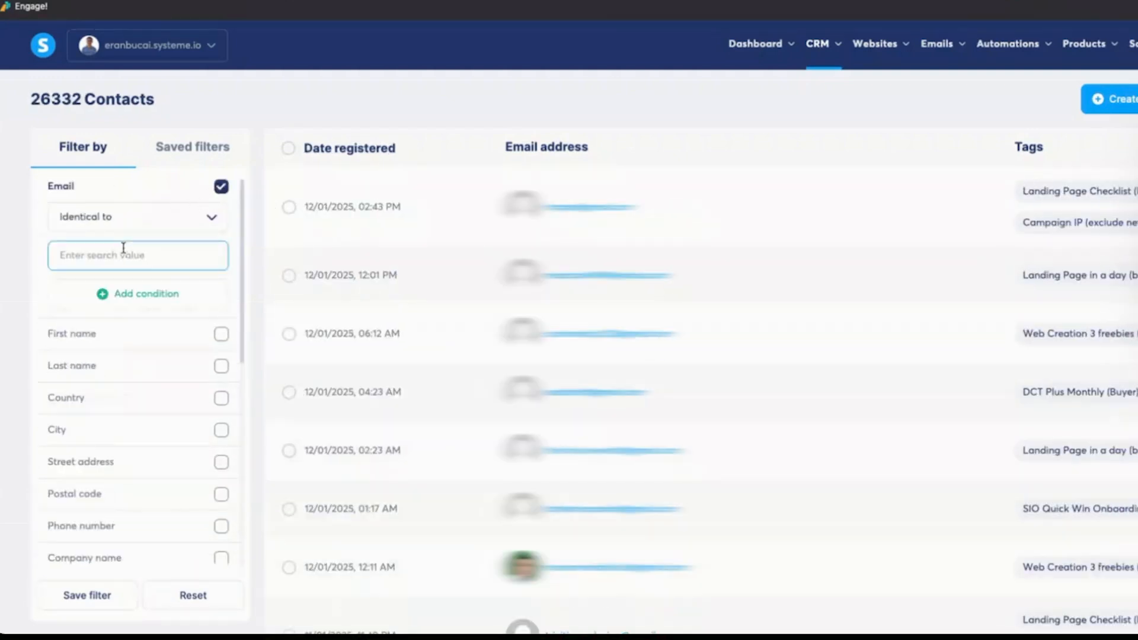
left_click(215, 222)
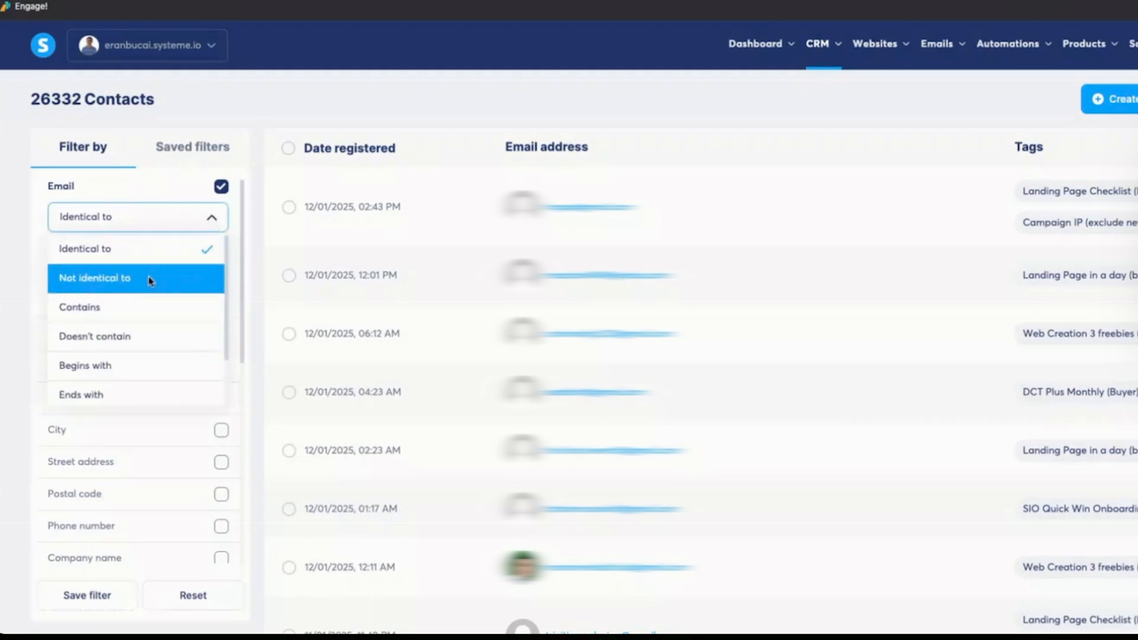
left_click(132, 307)
left_click(122, 255)
key("super+v")
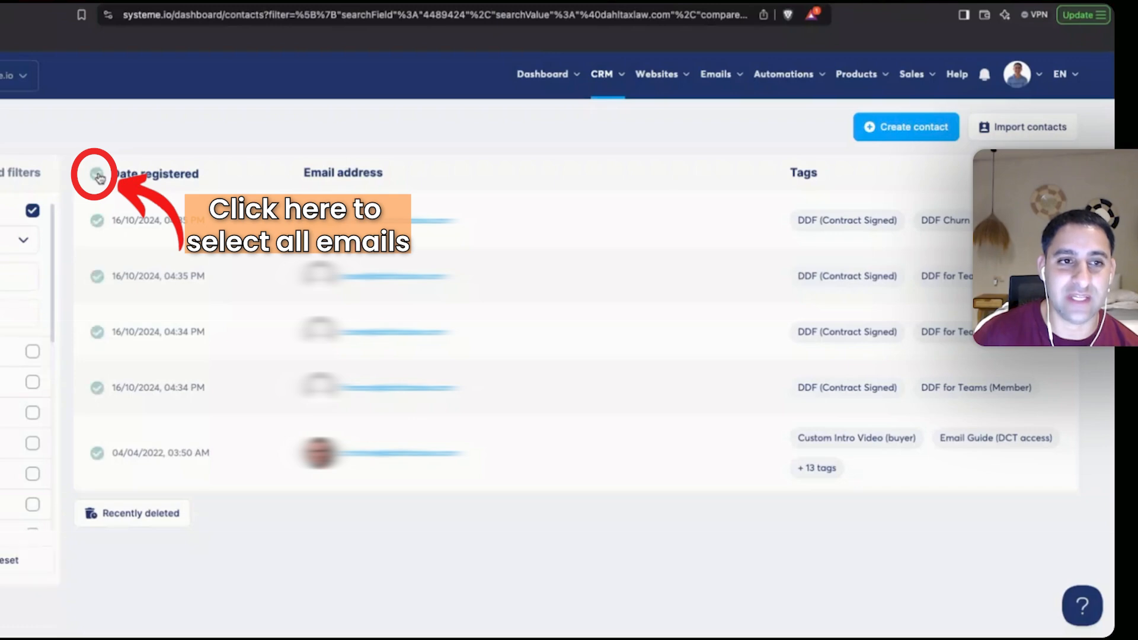
left_click(98, 176)
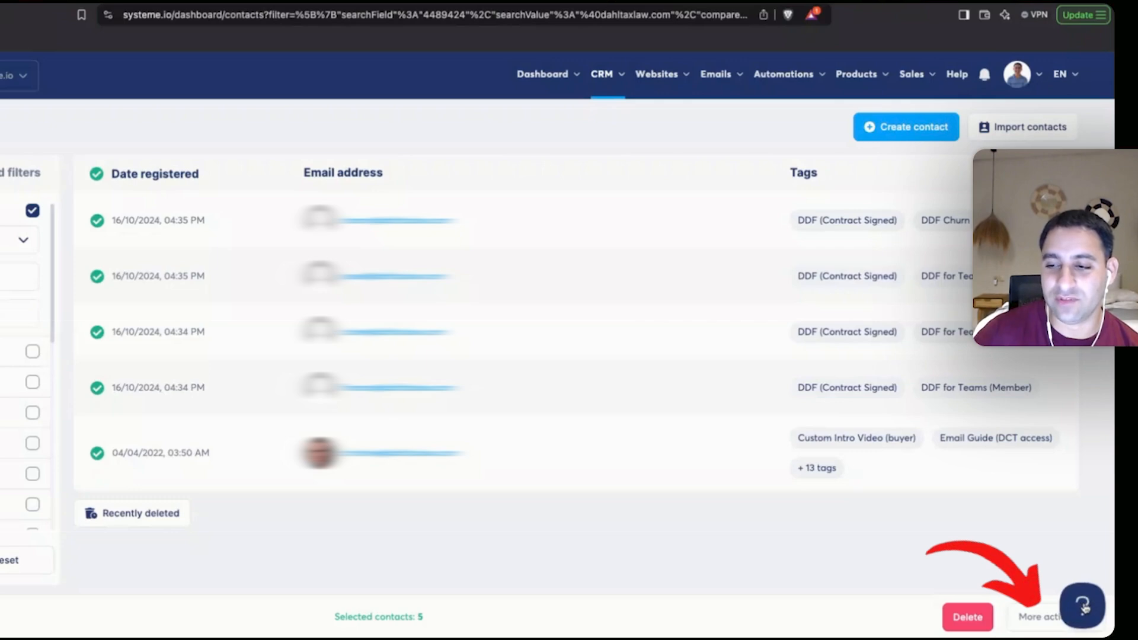
left_click(1032, 618)
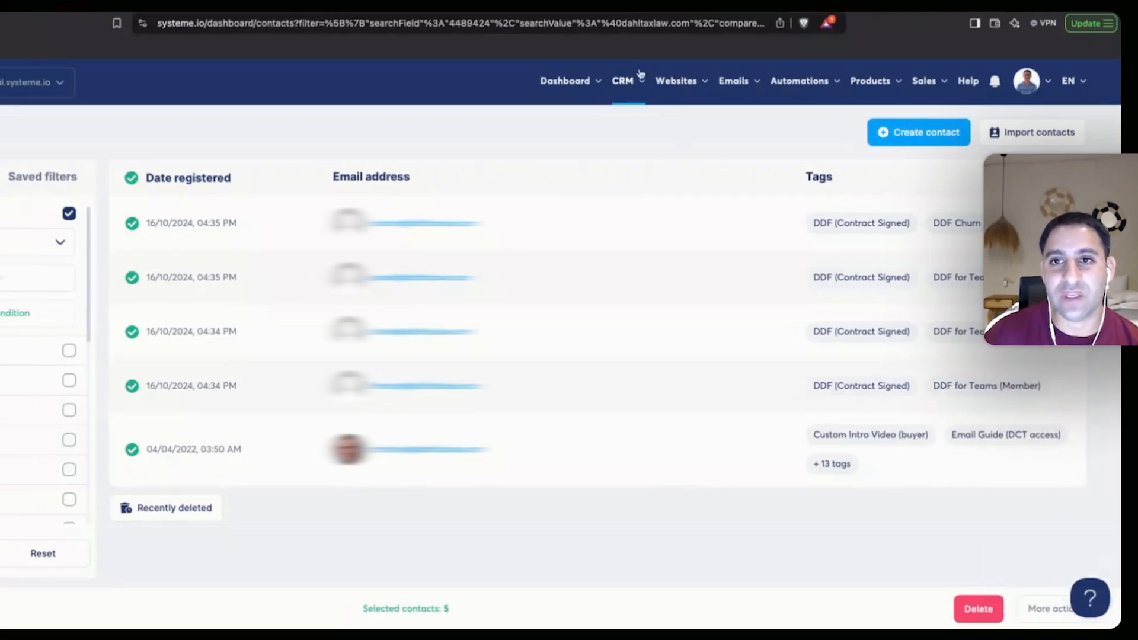
Step: Create a new CRM tag named "Tag Demo"
mouse_move(620, 82)
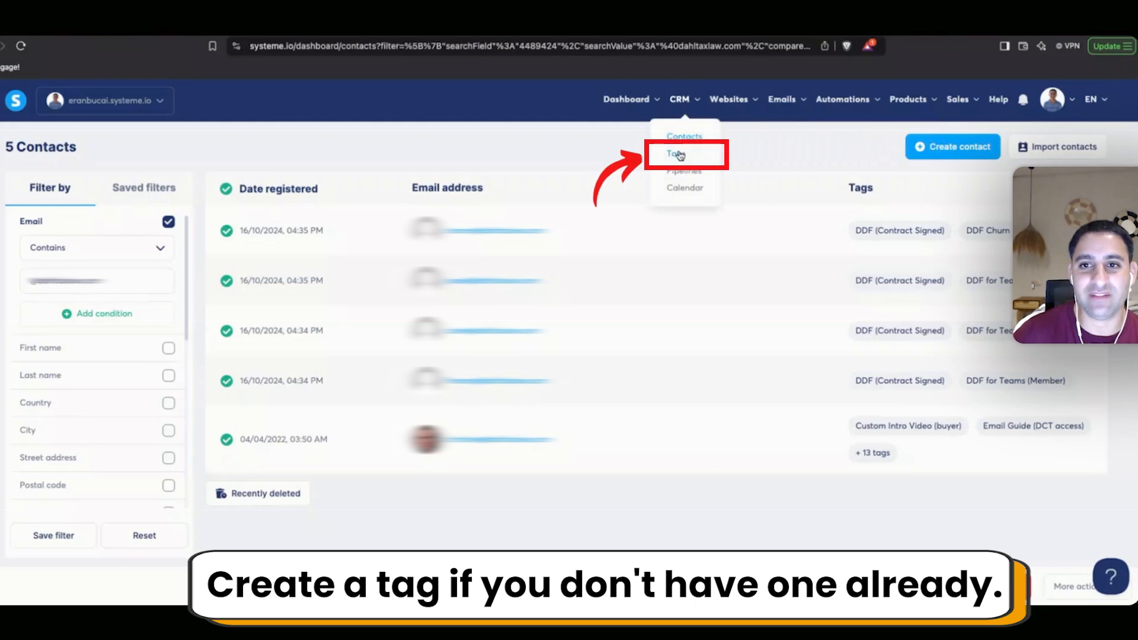
left_click(679, 156)
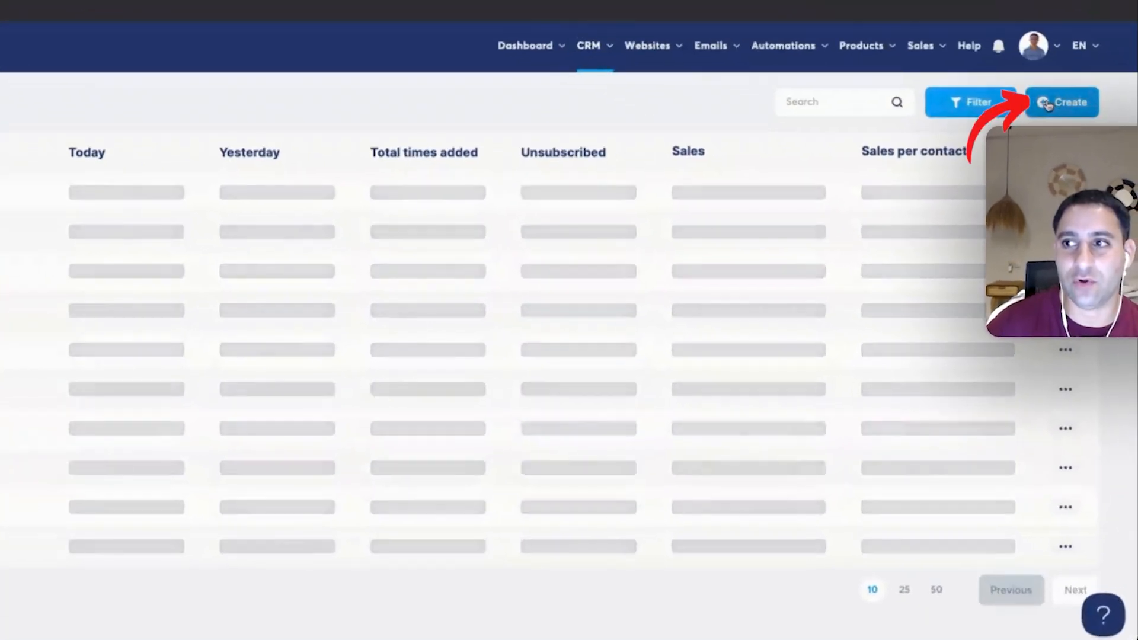
left_click(1068, 148)
left_click(439, 355)
type("Tag")
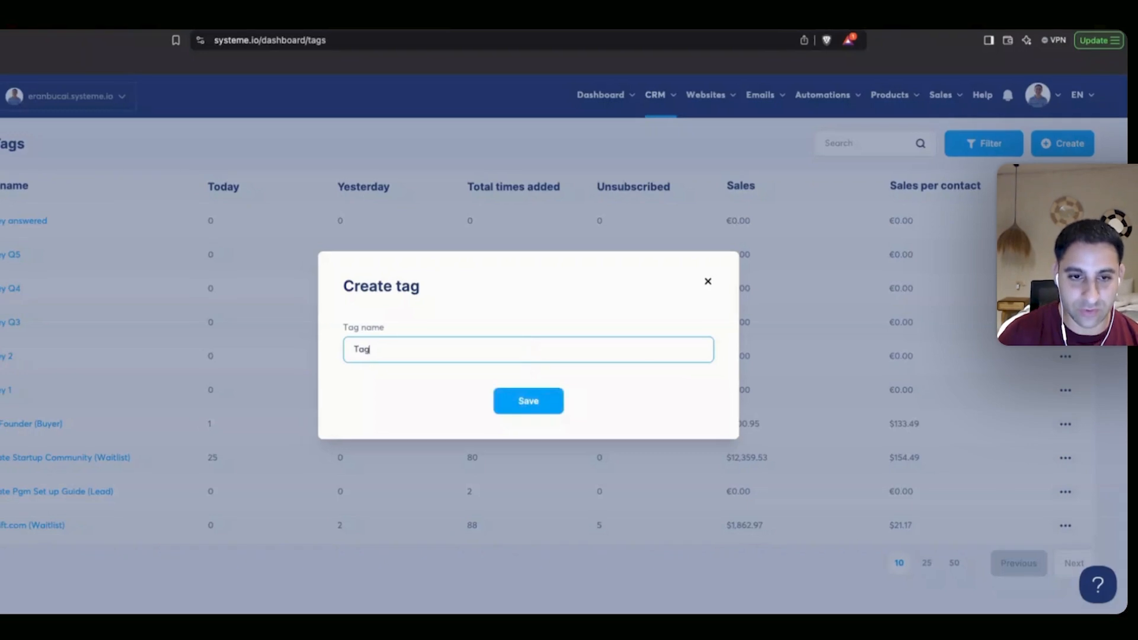
type(" Demo")
left_click(529, 402)
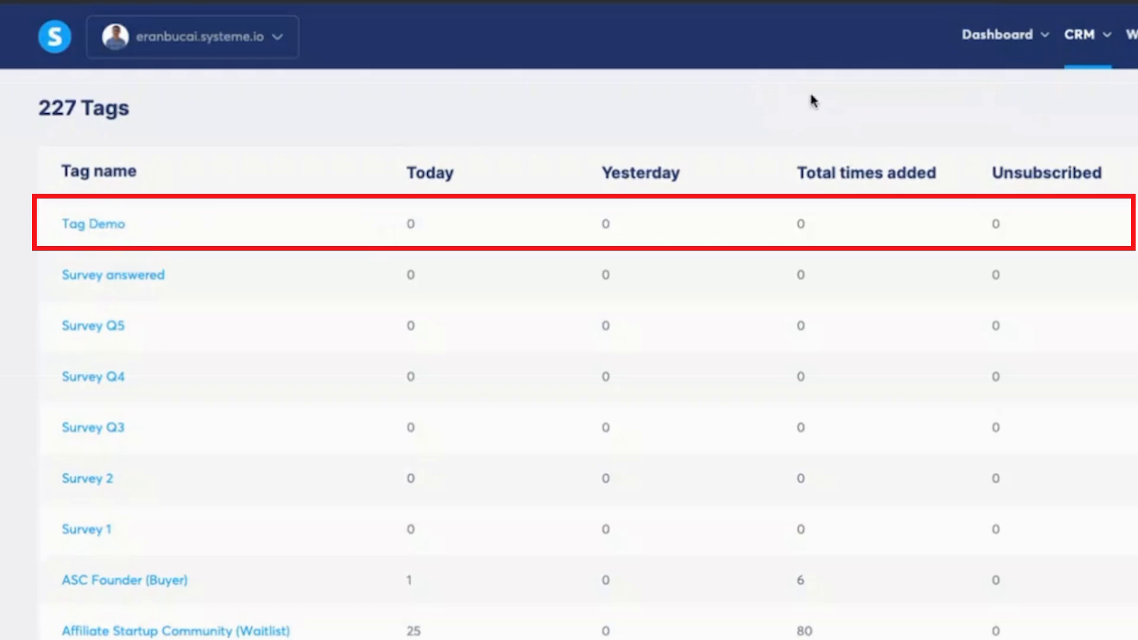
Step: Start a new automation rule with the Tag added trigger
mouse_move(1119, 62)
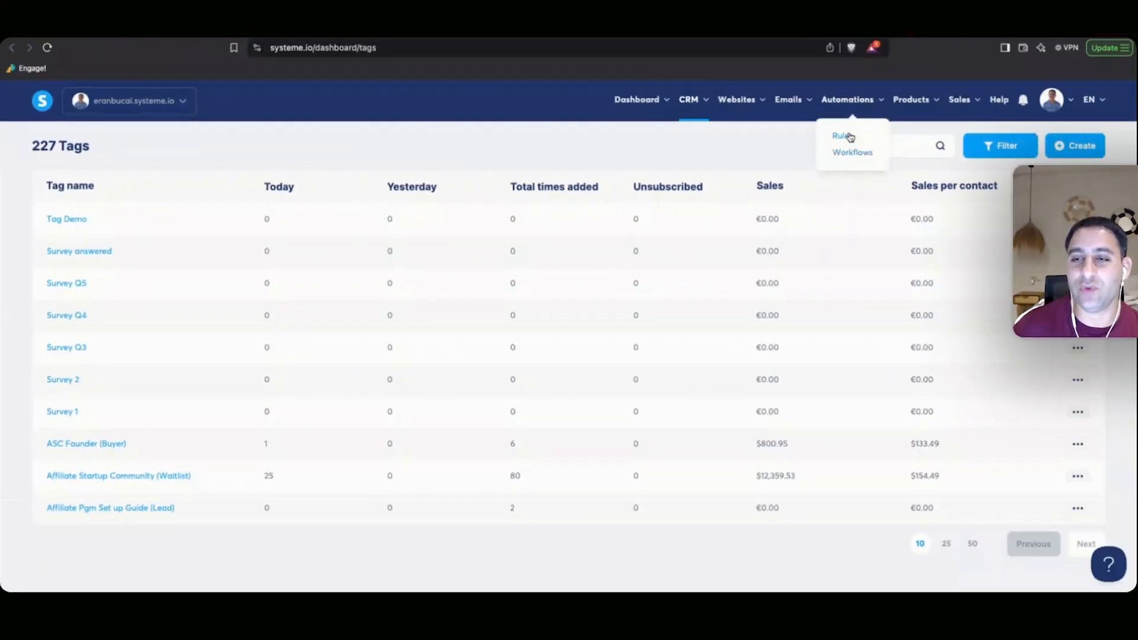
left_click(848, 154)
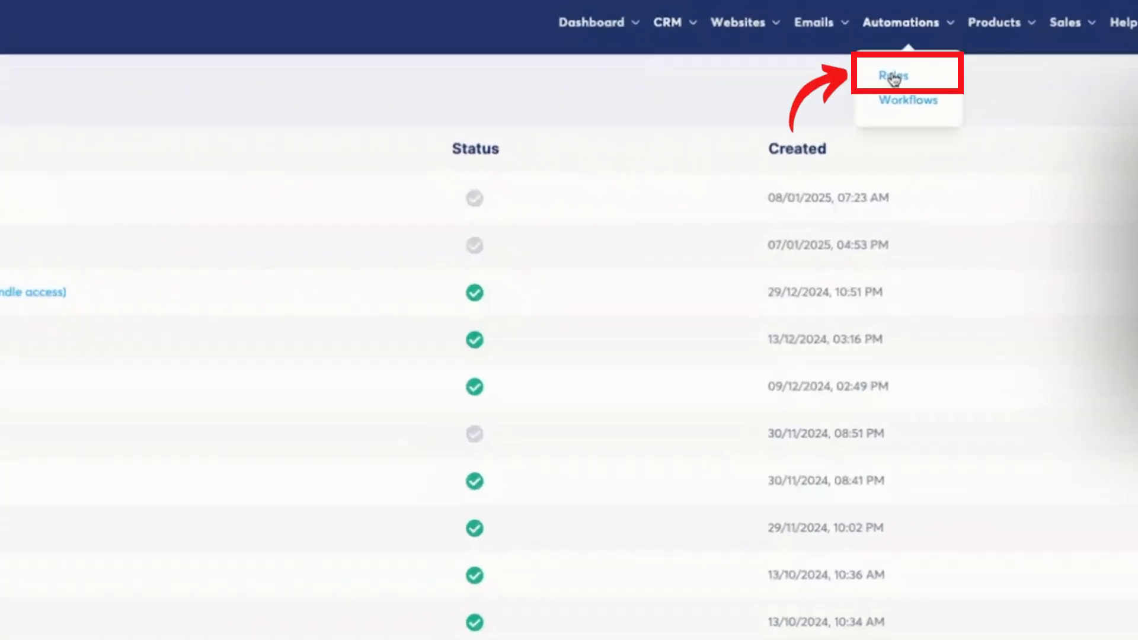
left_click(842, 137)
left_click(1060, 146)
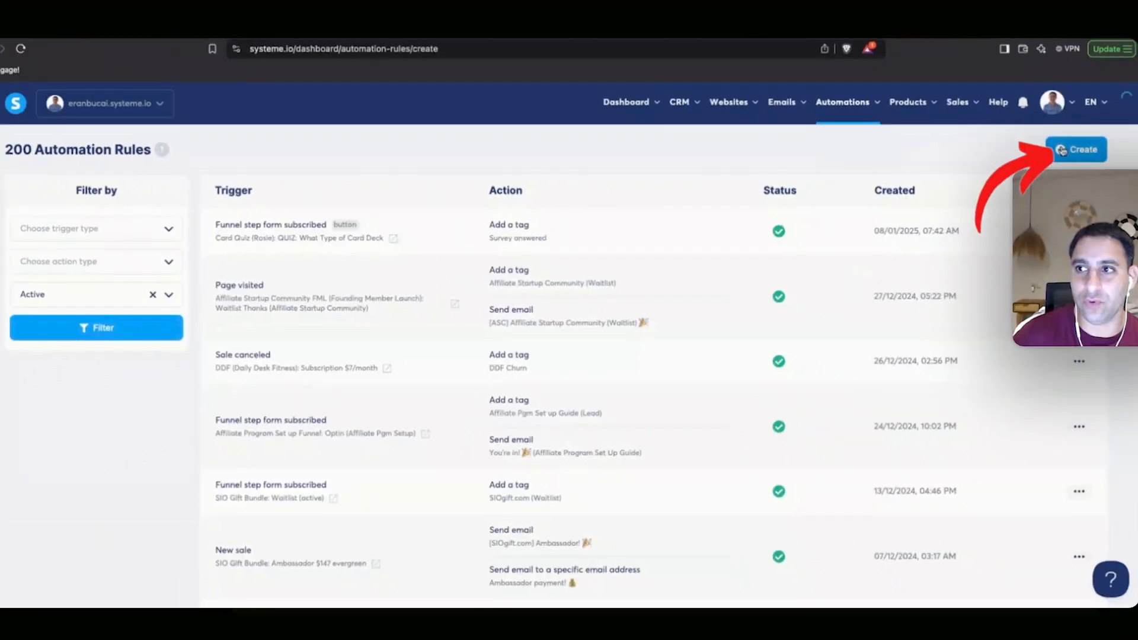
left_click(498, 204)
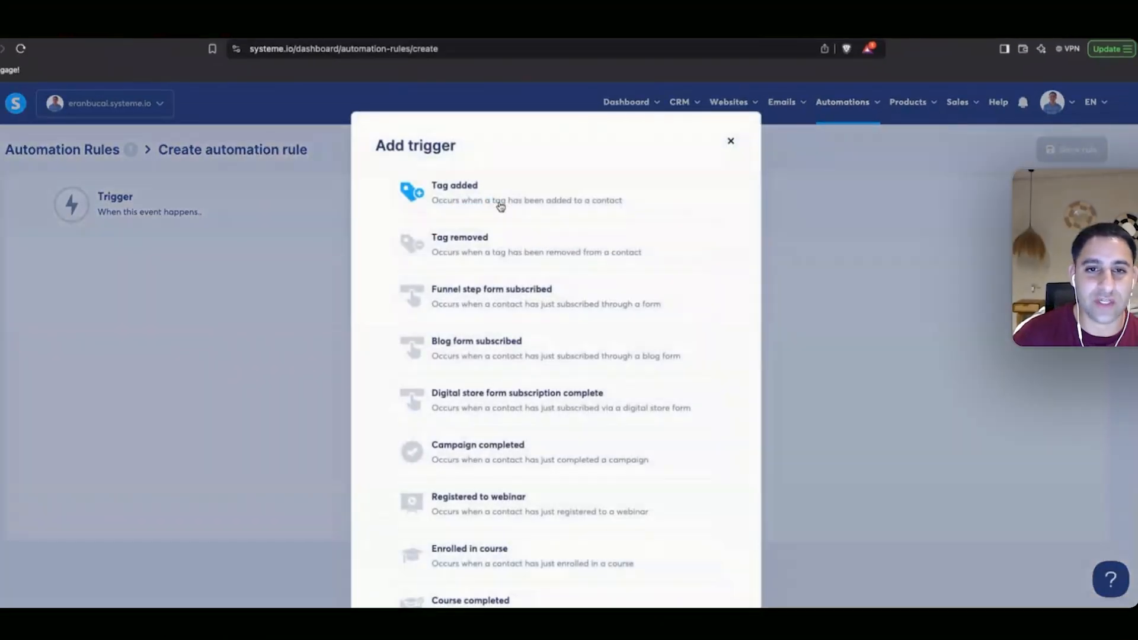
left_click(585, 200)
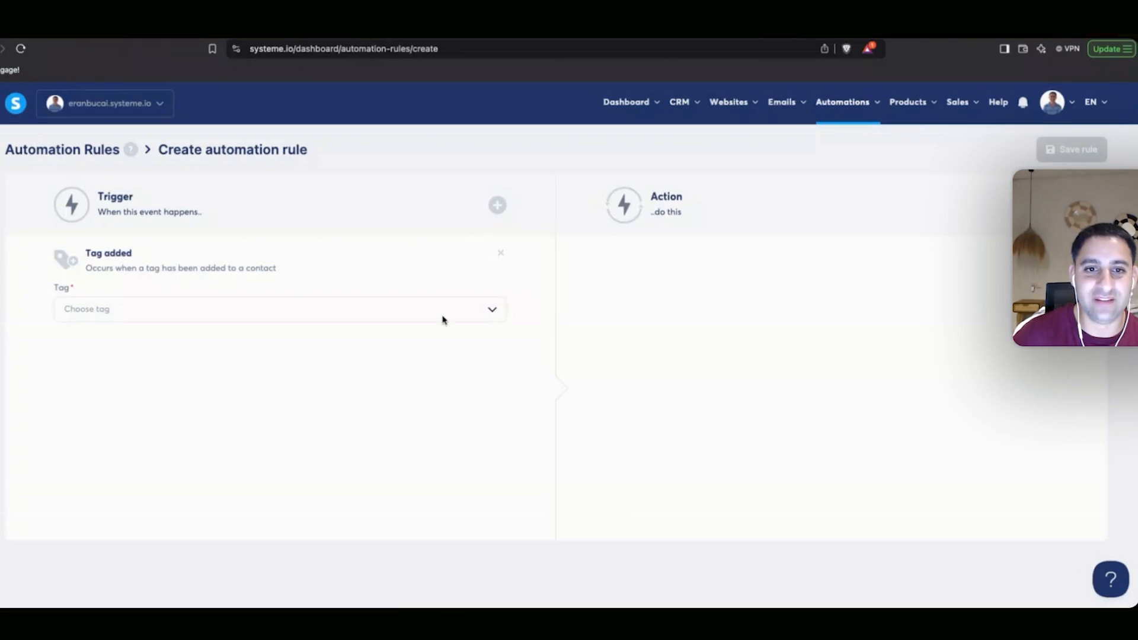
Step: Set the Tag added trigger's tag to Tag Demo
left_click(443, 319)
type("tag d")
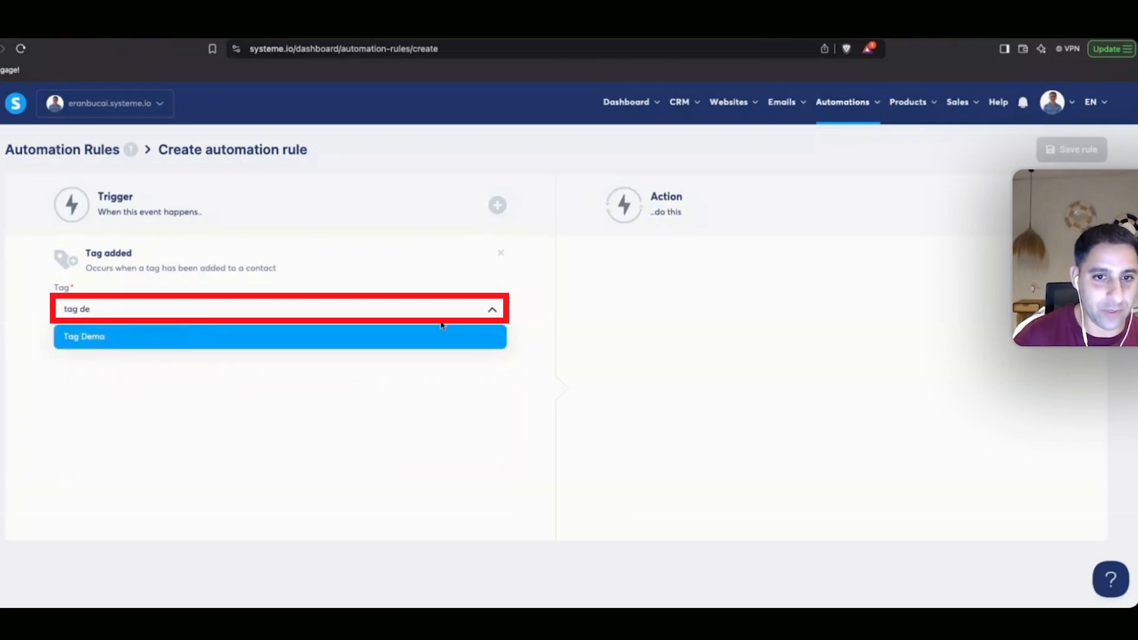
type("e")
left_click(425, 342)
Step: Try the Add to a pipeline stage action in the rule, remove it, and return to the automation rules list without saving
left_click(1050, 205)
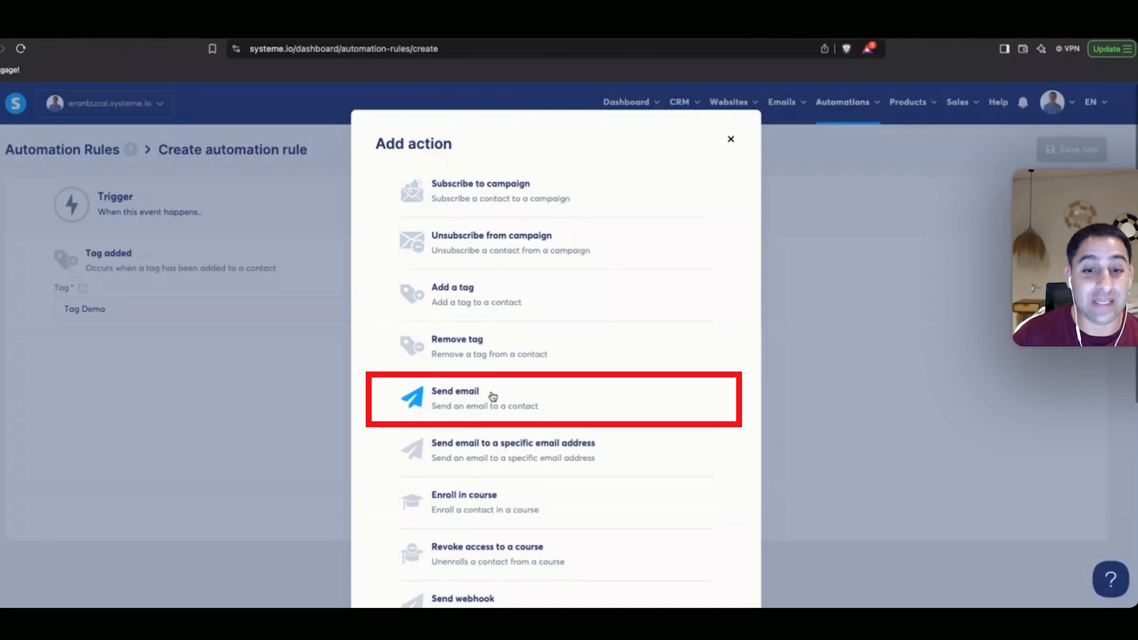
scroll(493, 399, "down", 2)
scroll(488, 413, "down", 5)
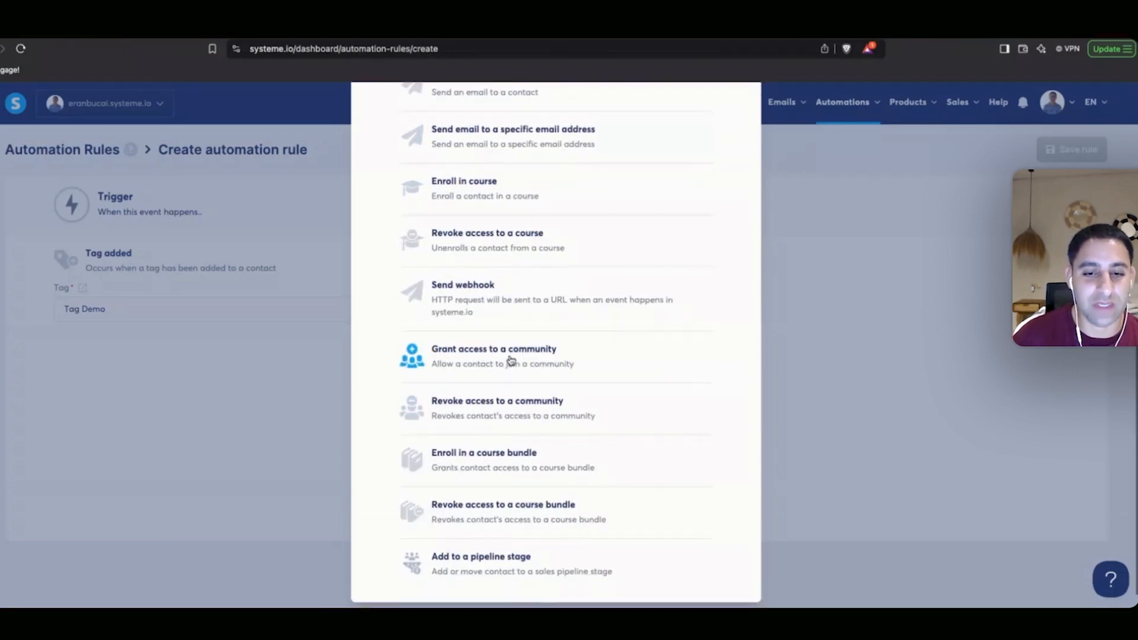
scroll(511, 360, "down", 1)
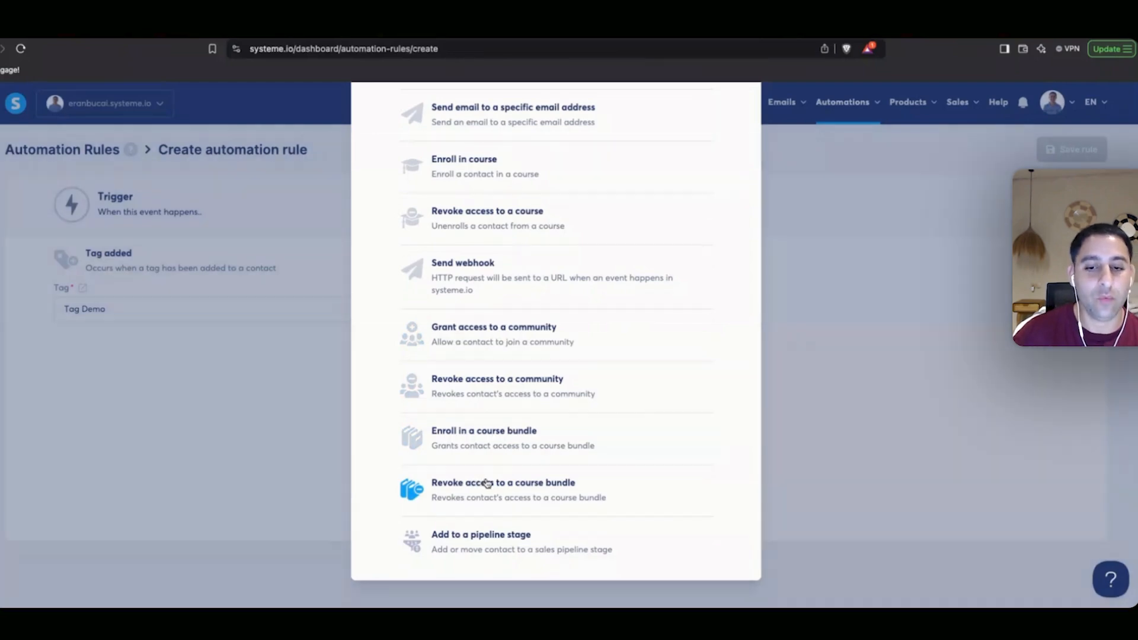
left_click(493, 537)
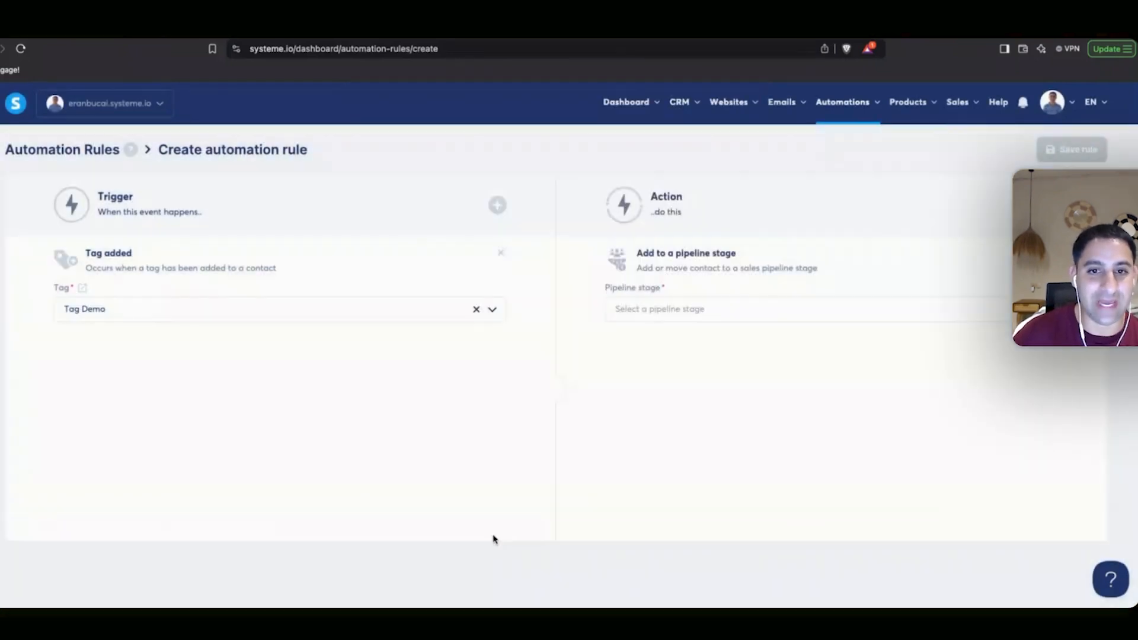
left_click(706, 307)
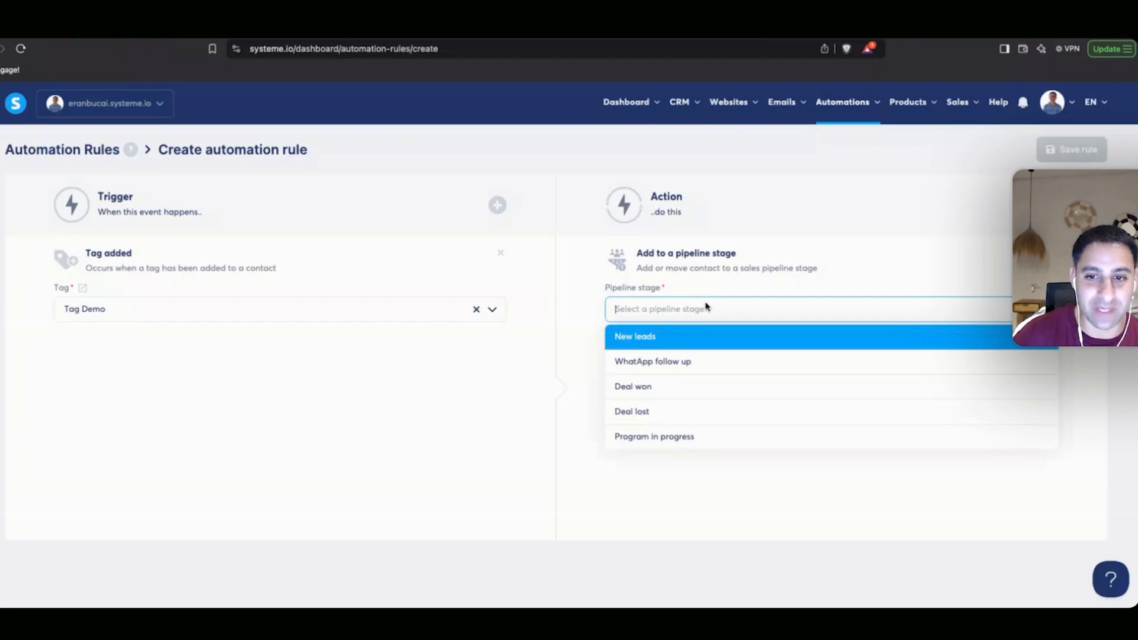
left_click(585, 304)
left_click(1053, 254)
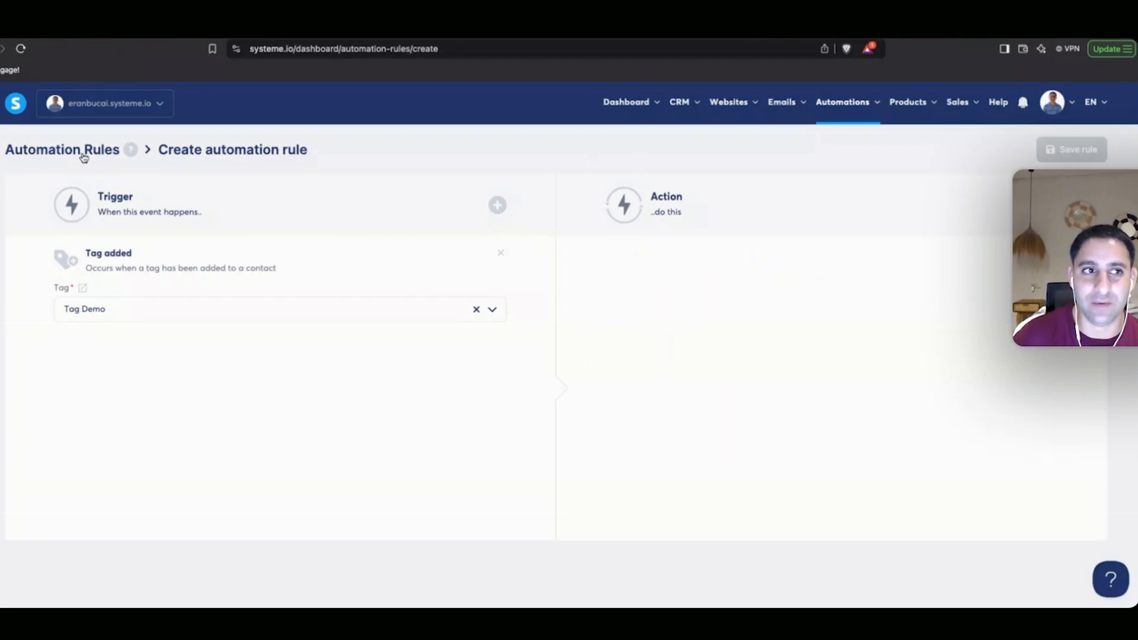
left_click(44, 153)
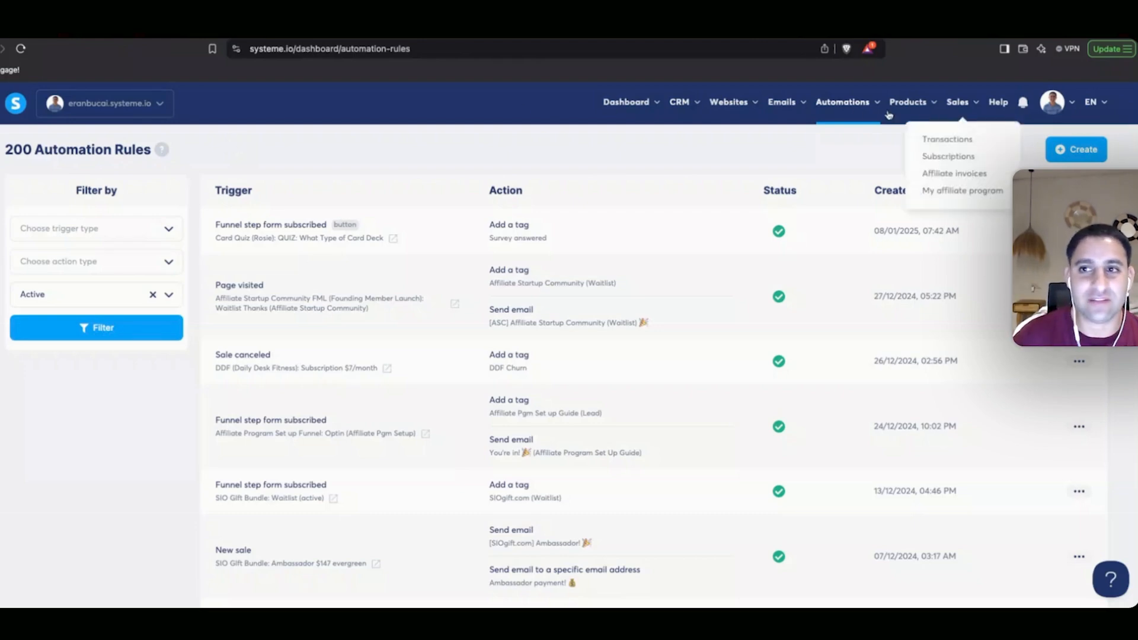
Step: Open the SIOgift.com 10 days workflow, examine its tag trigger, conditions and actions, and exit to the workflows list
mouse_move(858, 107)
left_click(848, 159)
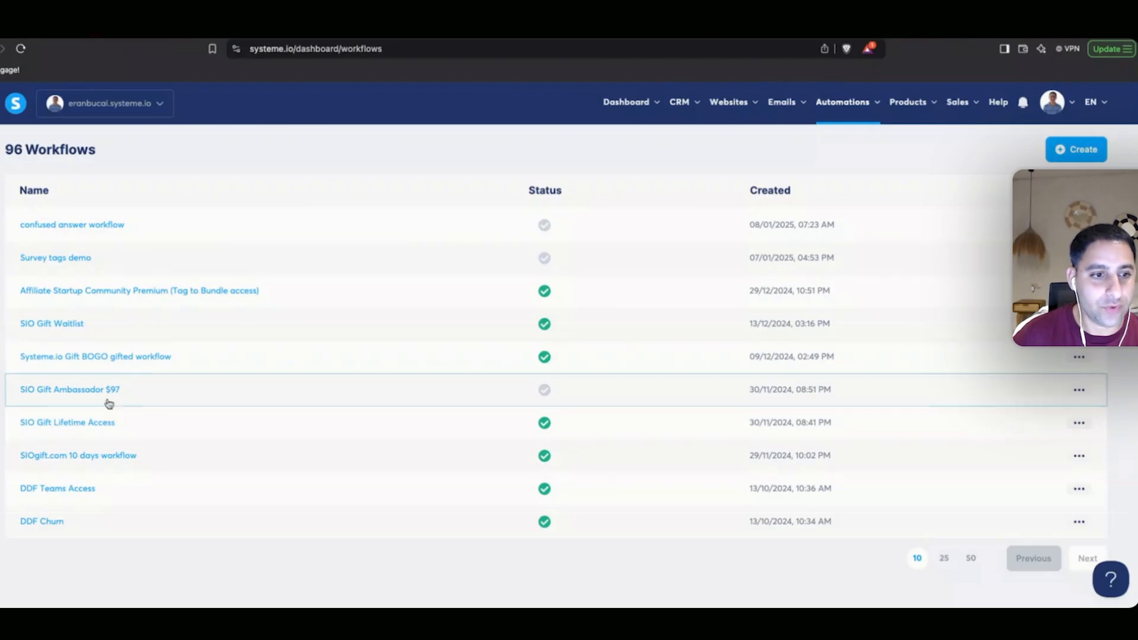
left_click(114, 461)
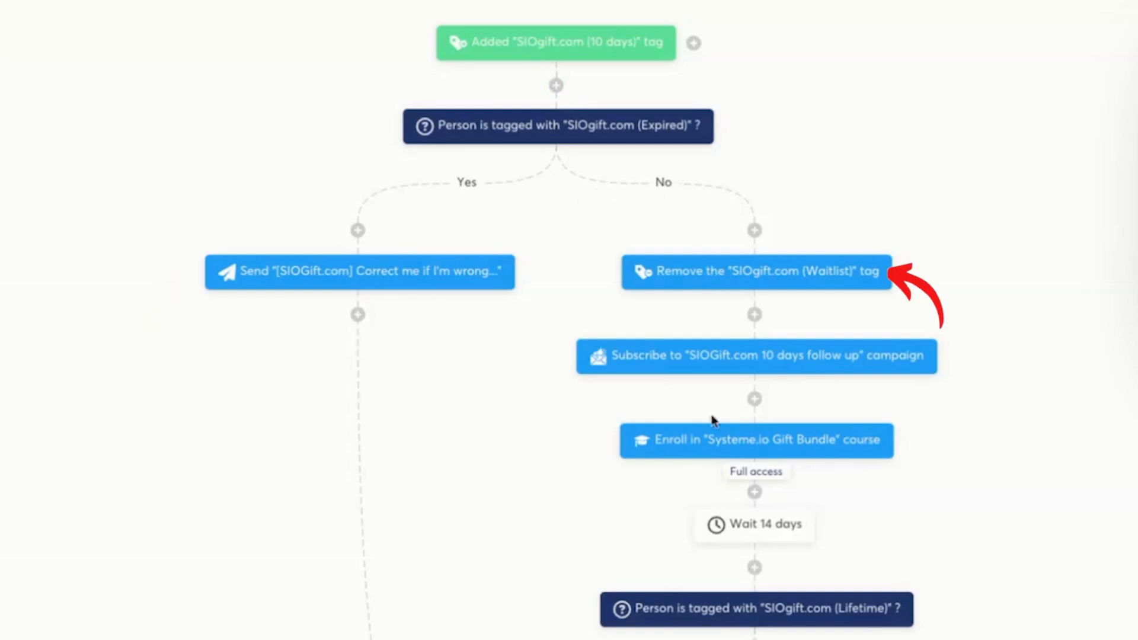
scroll(712, 419, "down", 2)
scroll(750, 446, "down", 1)
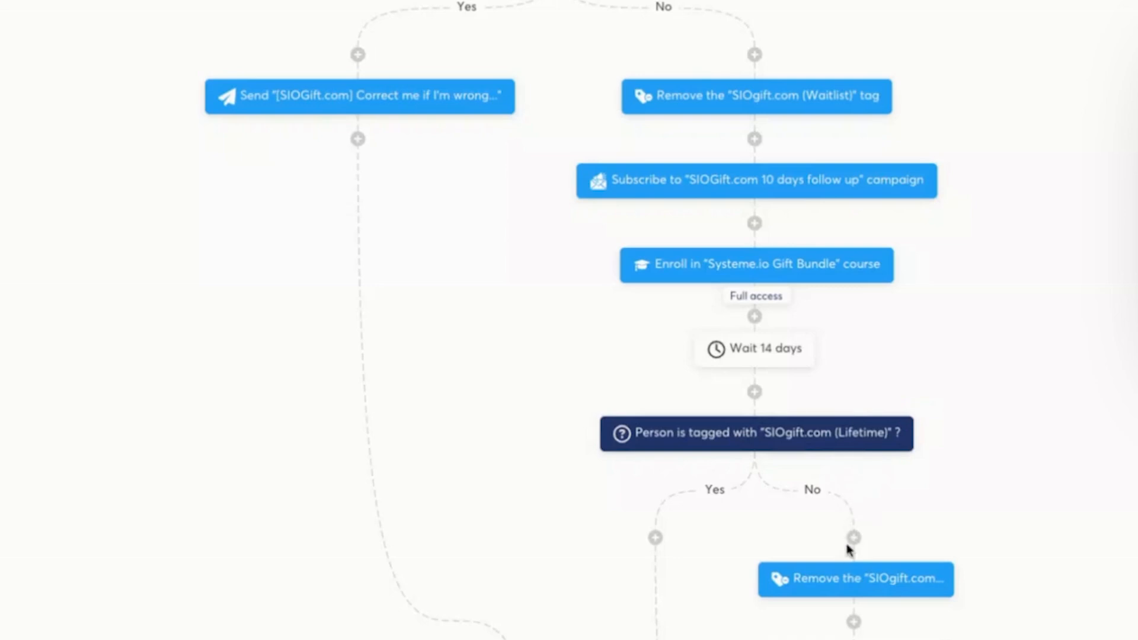
scroll(656, 399, "down", 2)
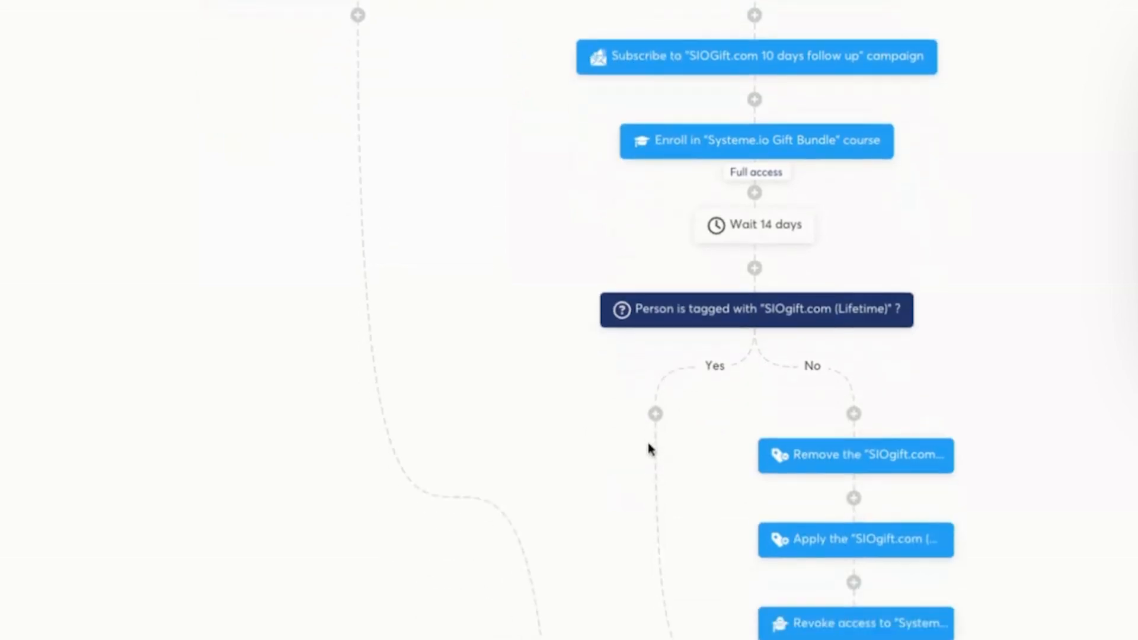
scroll(661, 516, "down", 6)
scroll(724, 257, "up", 7)
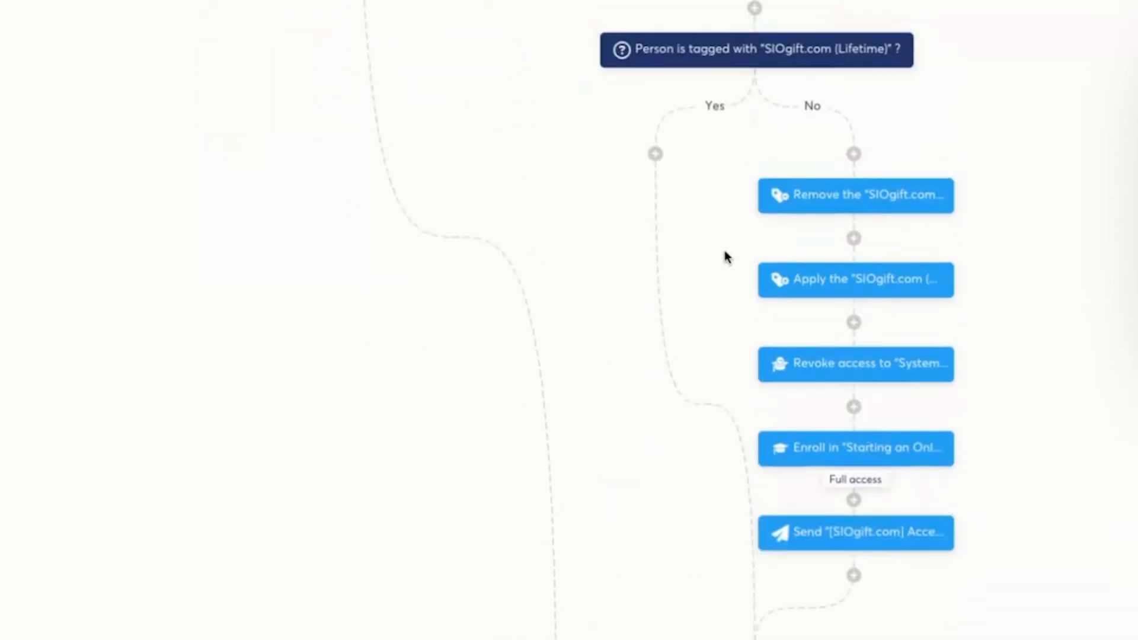
scroll(367, 139, "up", 3)
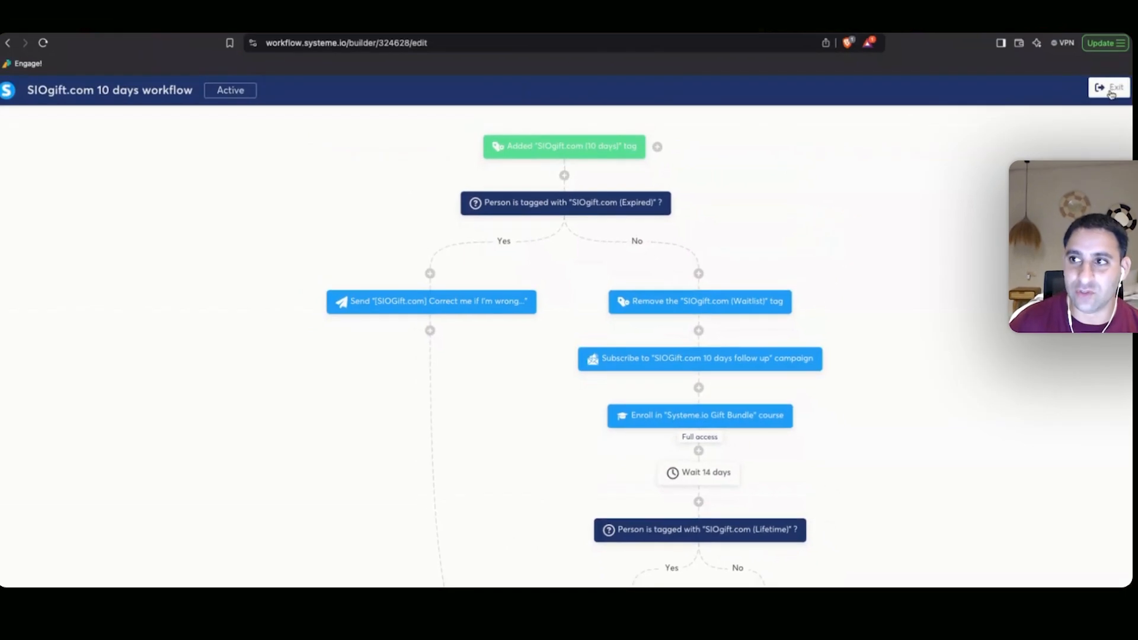
left_click(1110, 89)
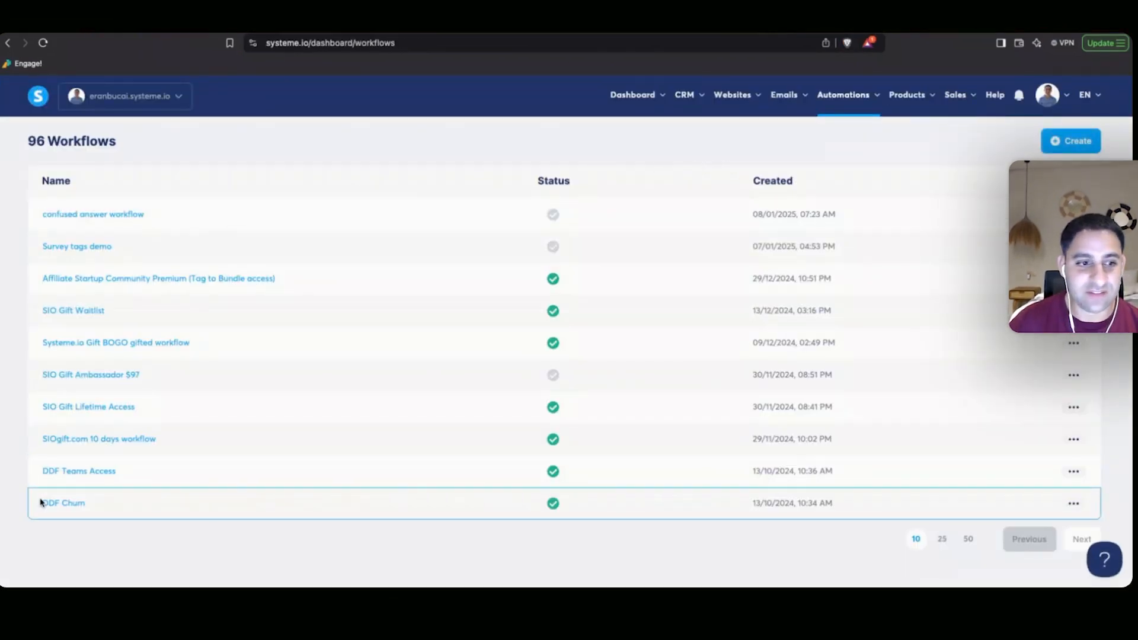
Step: Open the DDF Churn workflow and examine the actions that follow its tag trigger
left_click(63, 504)
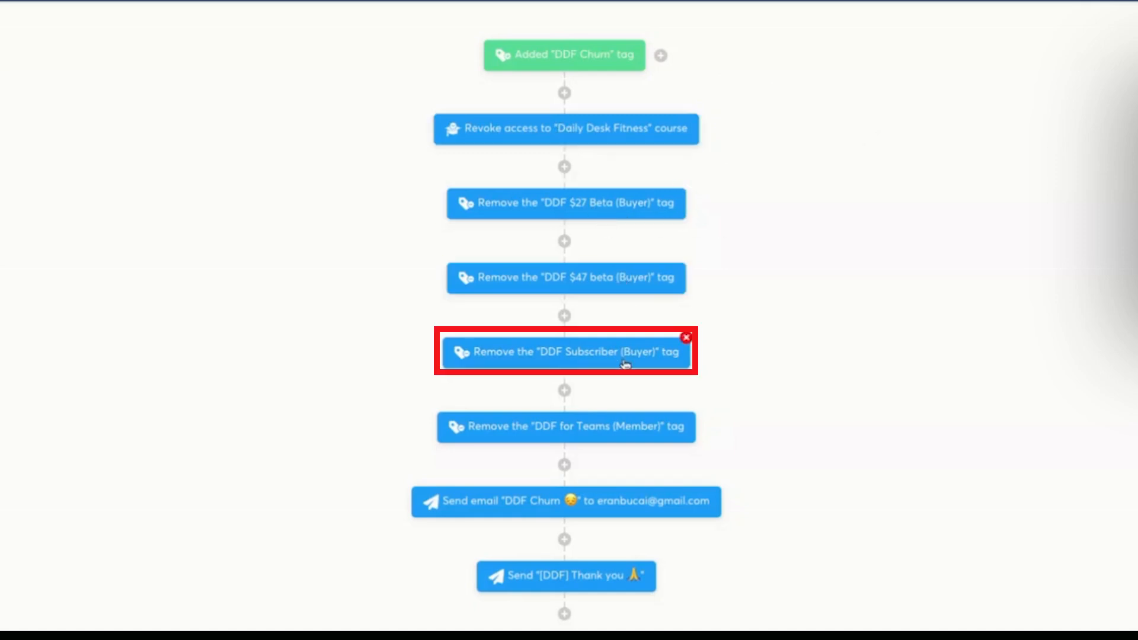
scroll(611, 432, "down", 1)
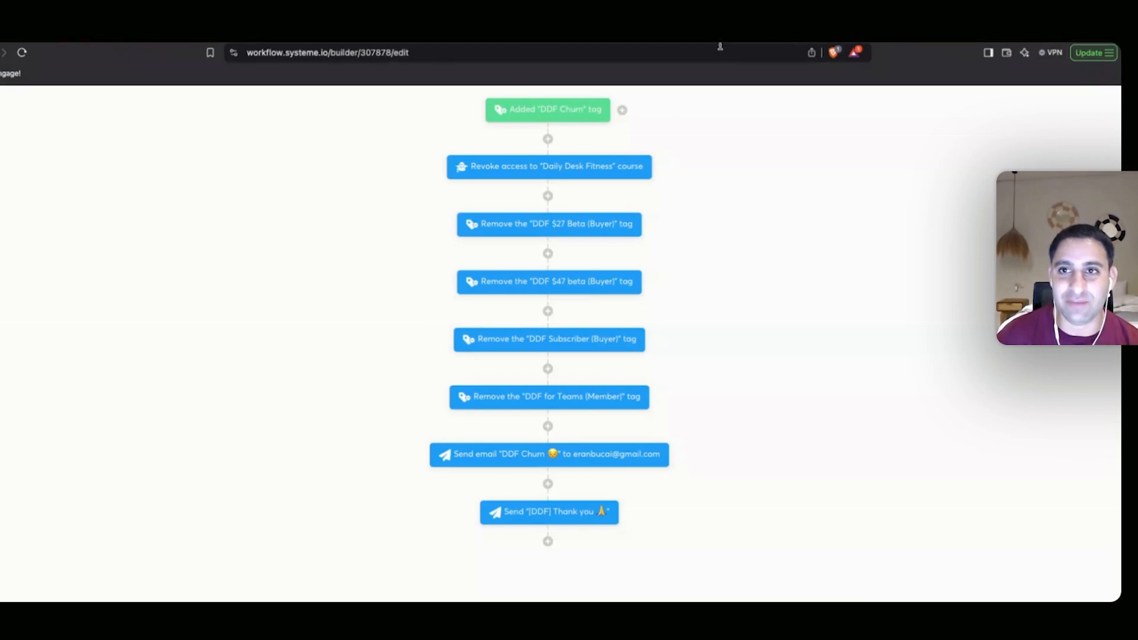
scroll(711, 214, "up", 2)
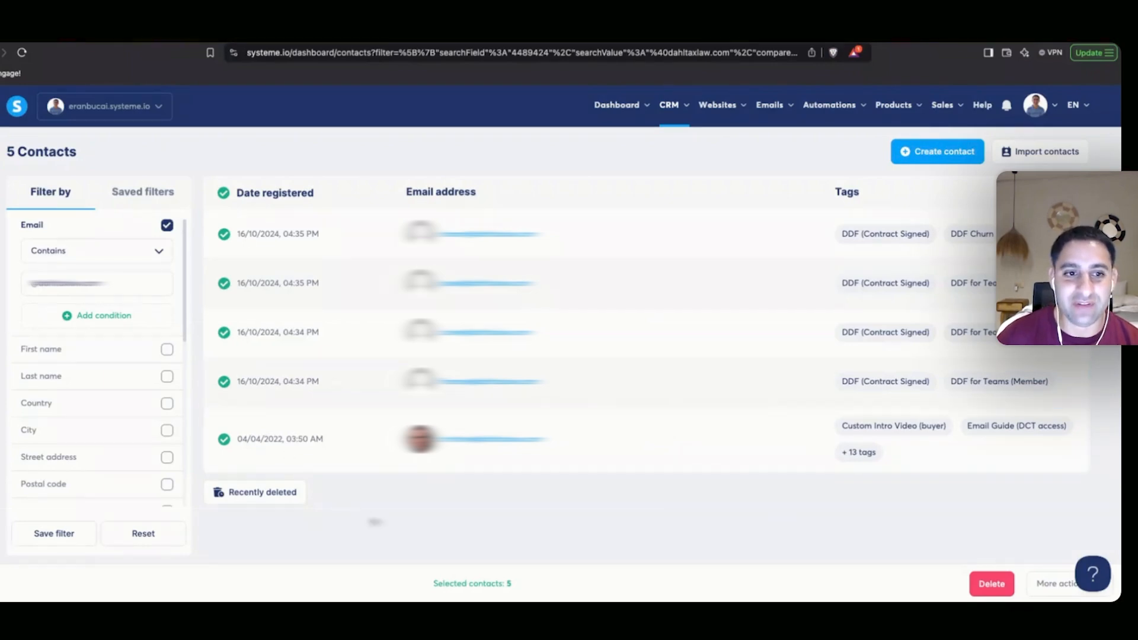
Step: Add the tag DDF Churn to all selected contacts in bulk and reload the contacts list
left_click(1053, 582)
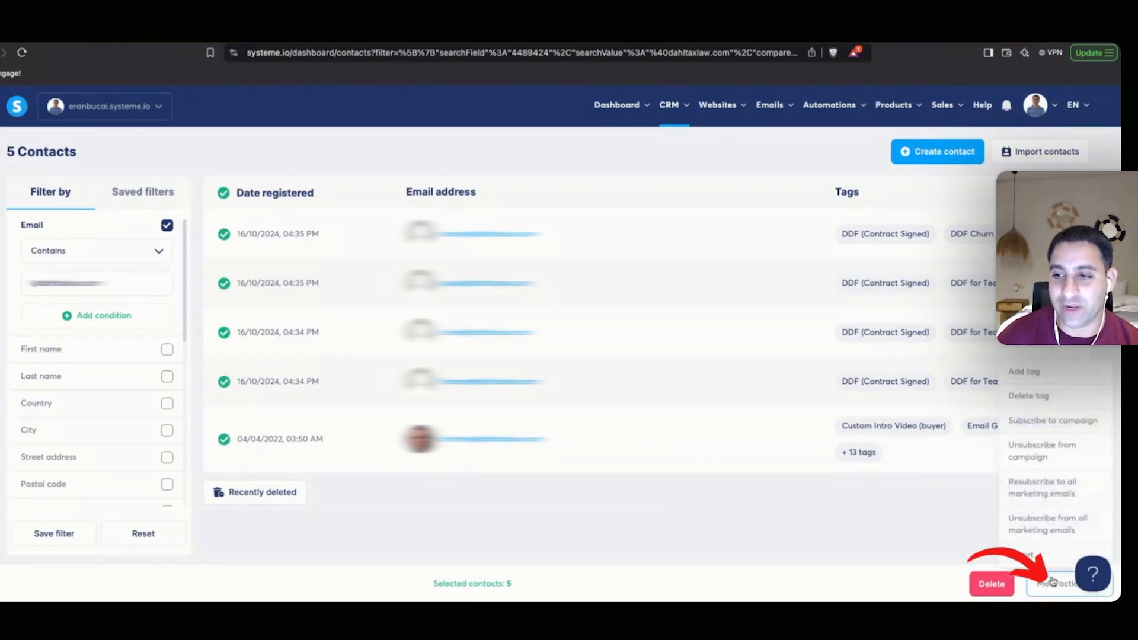
left_click(1025, 371)
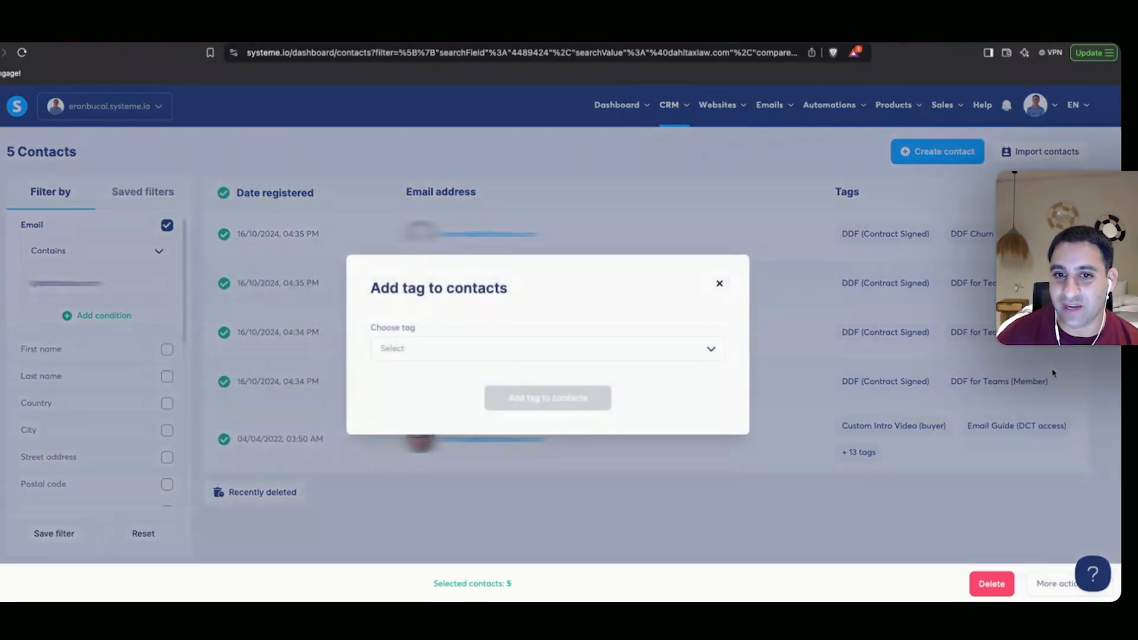
left_click(702, 354)
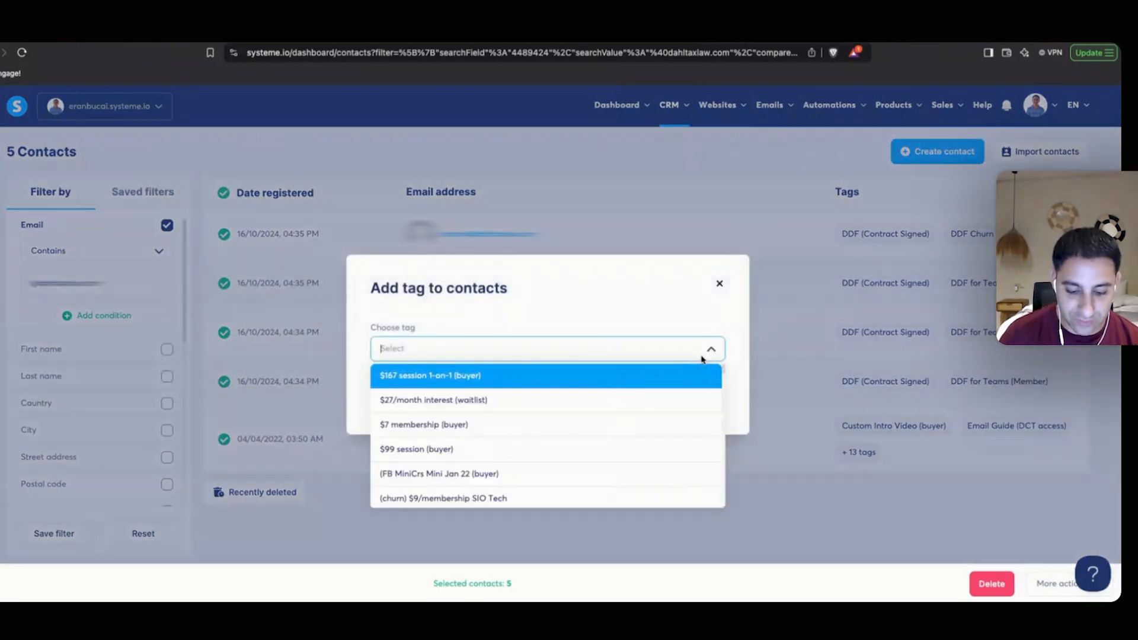
type("churn")
scroll(592, 437, "down", 1)
scroll(587, 424, "up", 1)
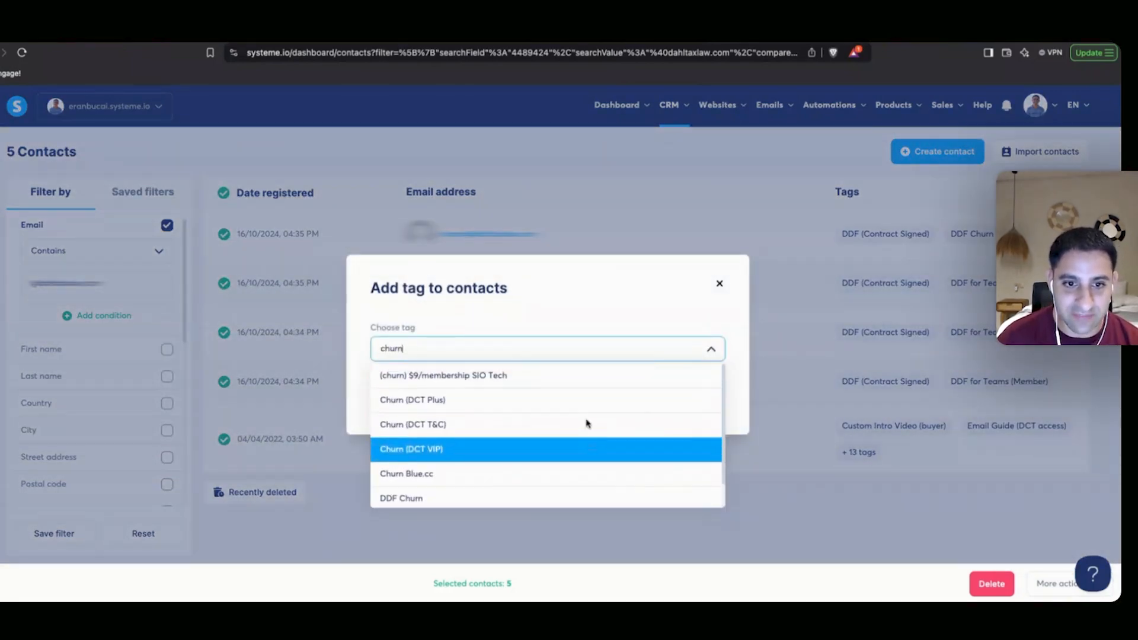
left_click(490, 497)
left_click(545, 406)
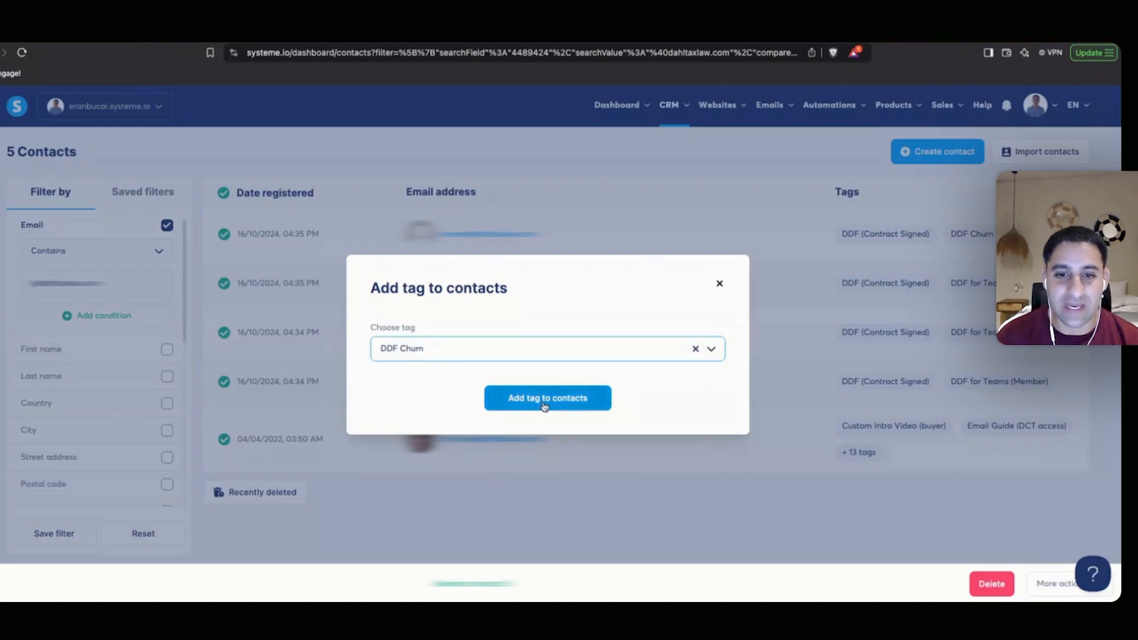
left_click(602, 406)
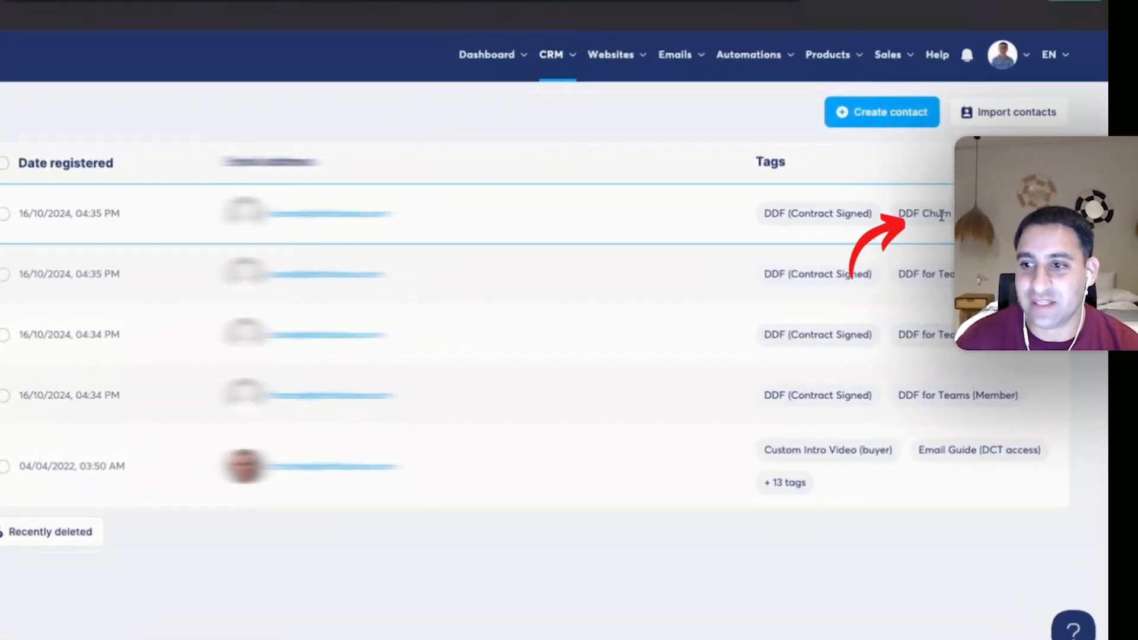
left_click(30, 51)
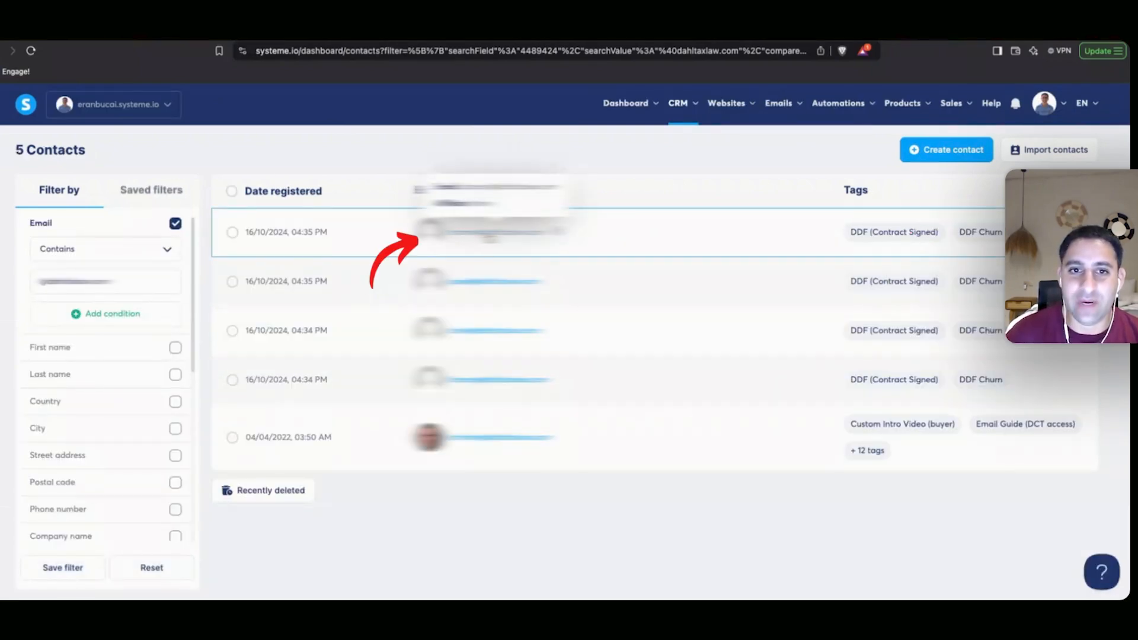
Step: Open the first contact in the filtered list, search its tags for "chu", and check its email history for the [DDF] Thank you email
left_click(513, 244)
scroll(557, 255, "down", 10)
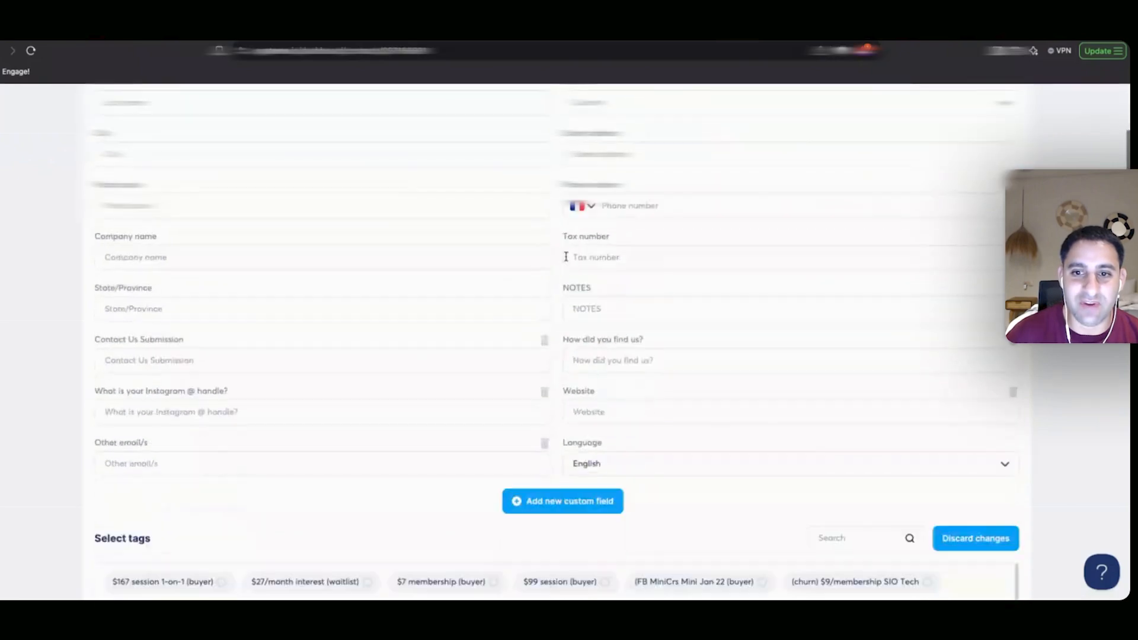
left_click(837, 189)
type("chu")
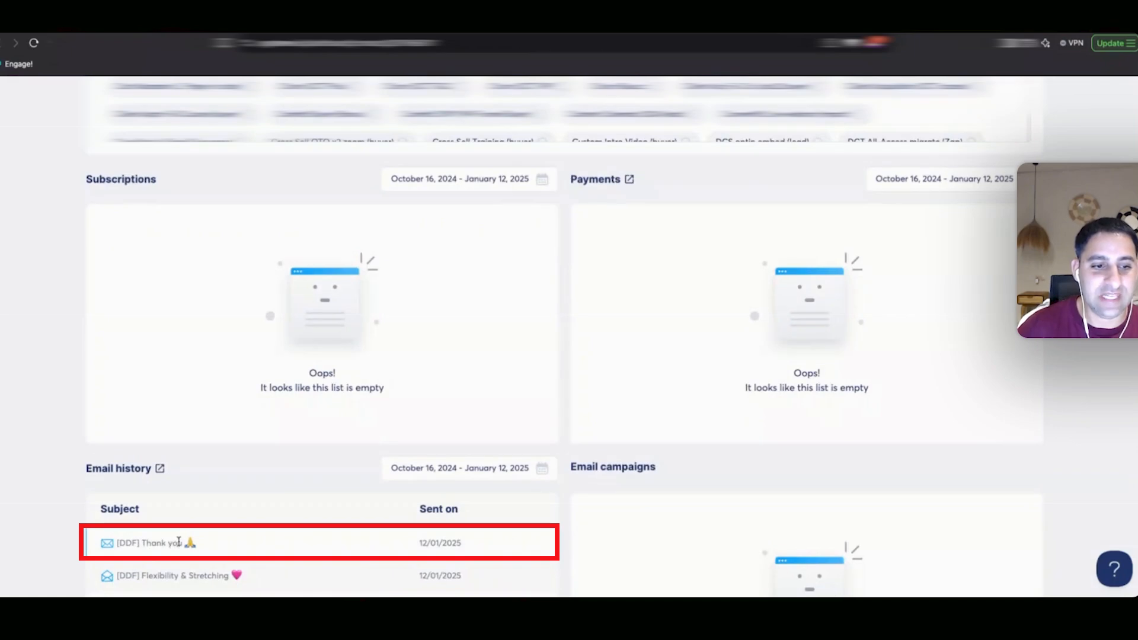
mouse_move(423, 542)
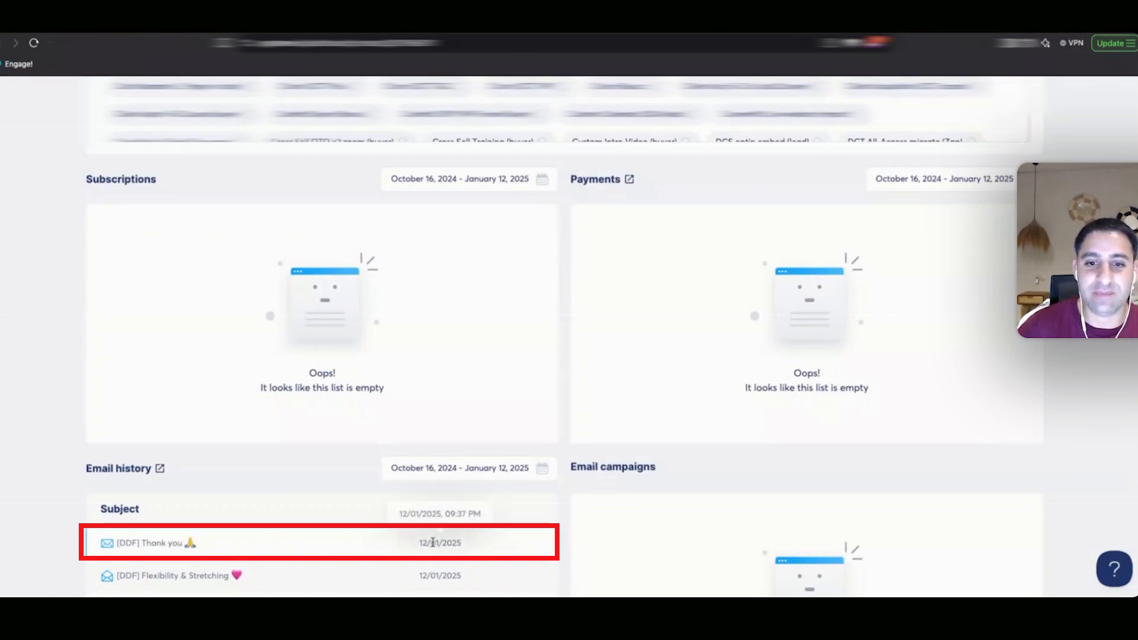
scroll(564, 526, "up", 15)
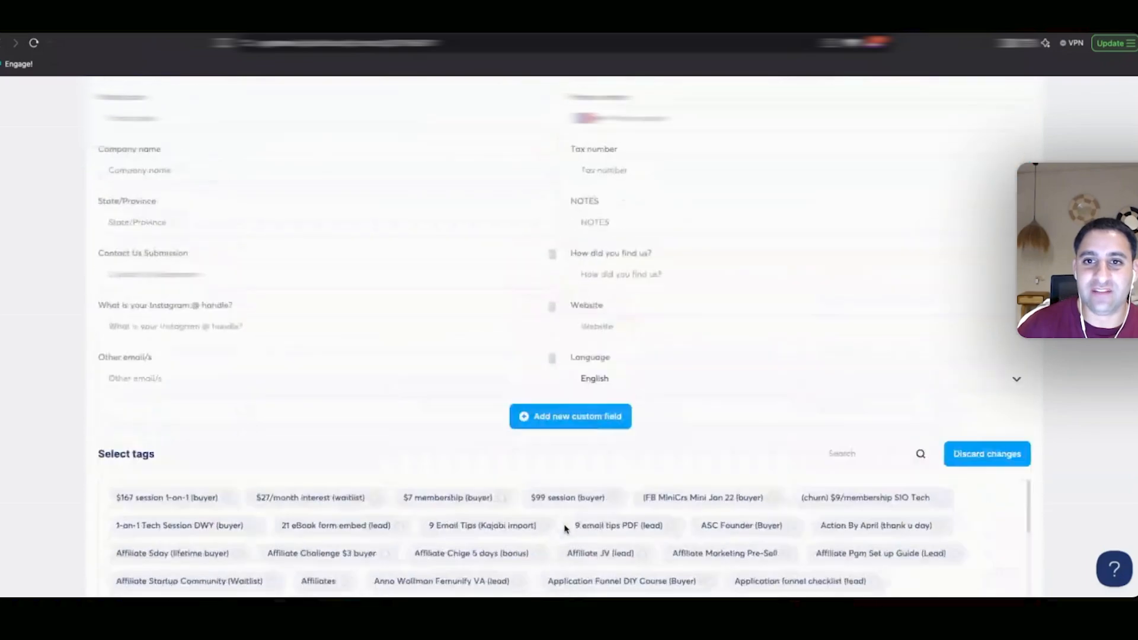